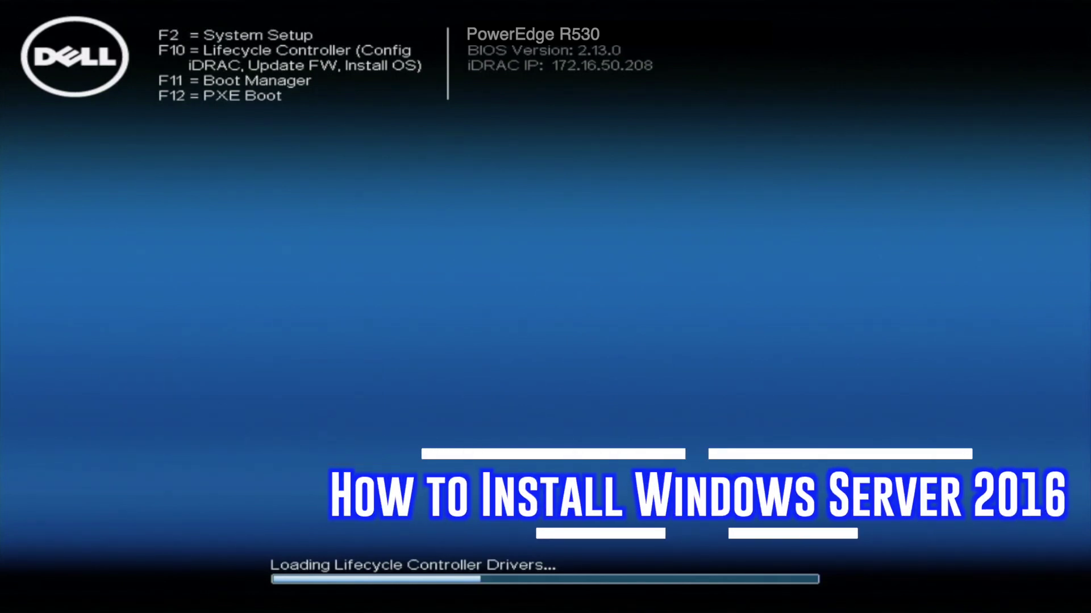
Enter the Dell Boot Manager with F11 during the PowerEdge R530 POST
key("F11")
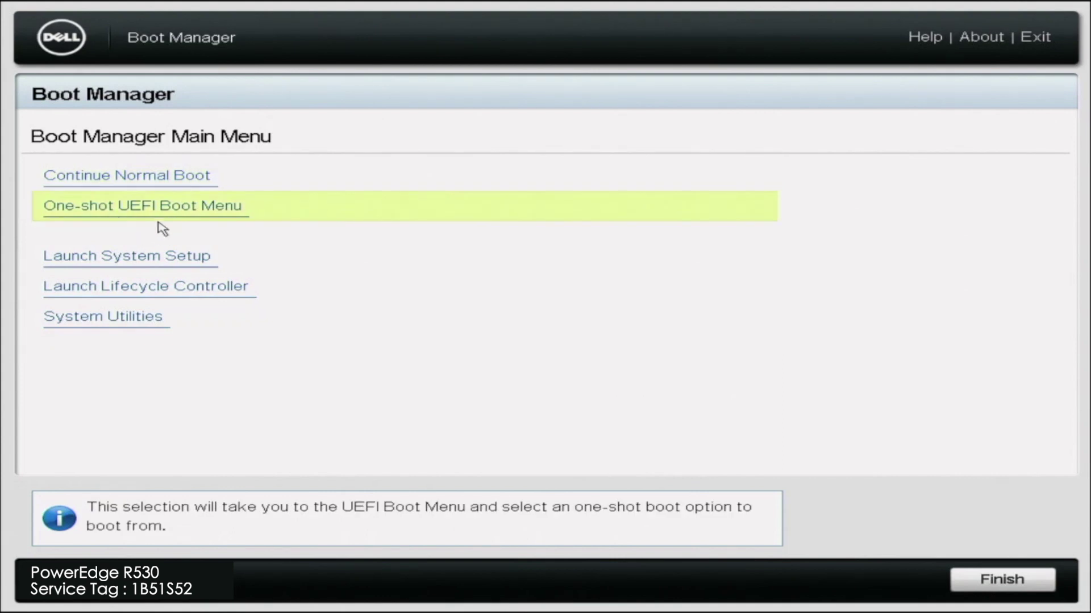
Boot once from the front USB 2 flash disk through the One-shot UEFI Boot Menu
left_click(238, 222)
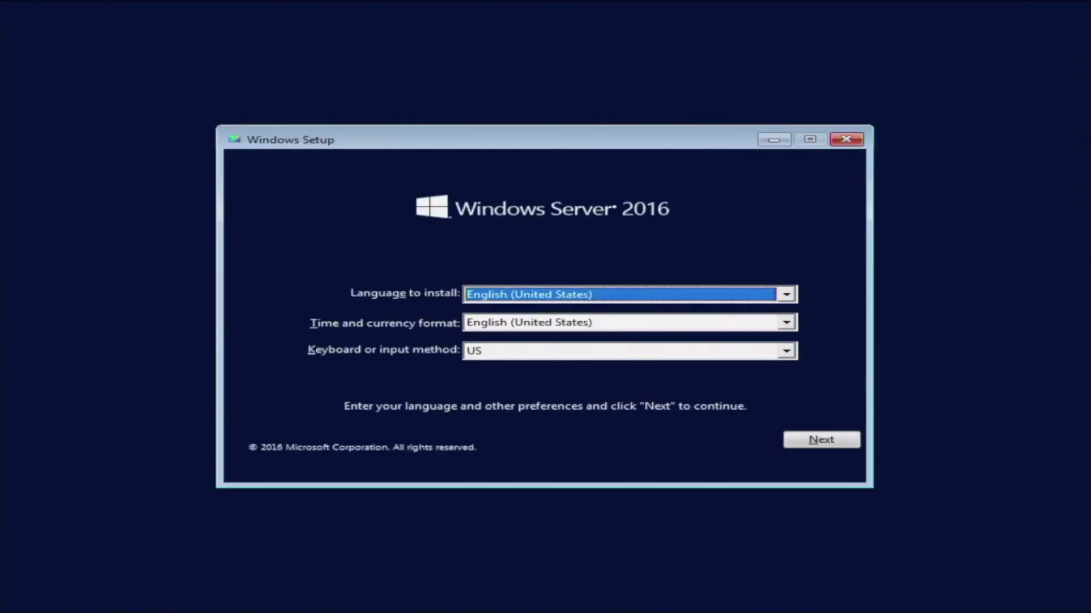
Accept the English language settings, start the install and choose Standard Evaluation (Desktop Experience)
left_click(787, 442)
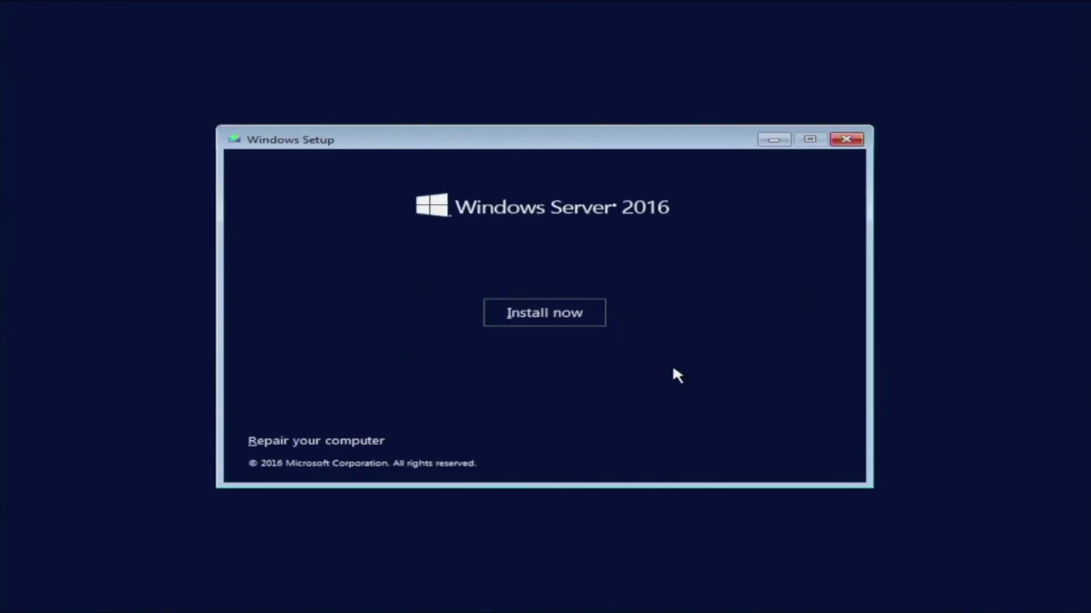
left_click(590, 317)
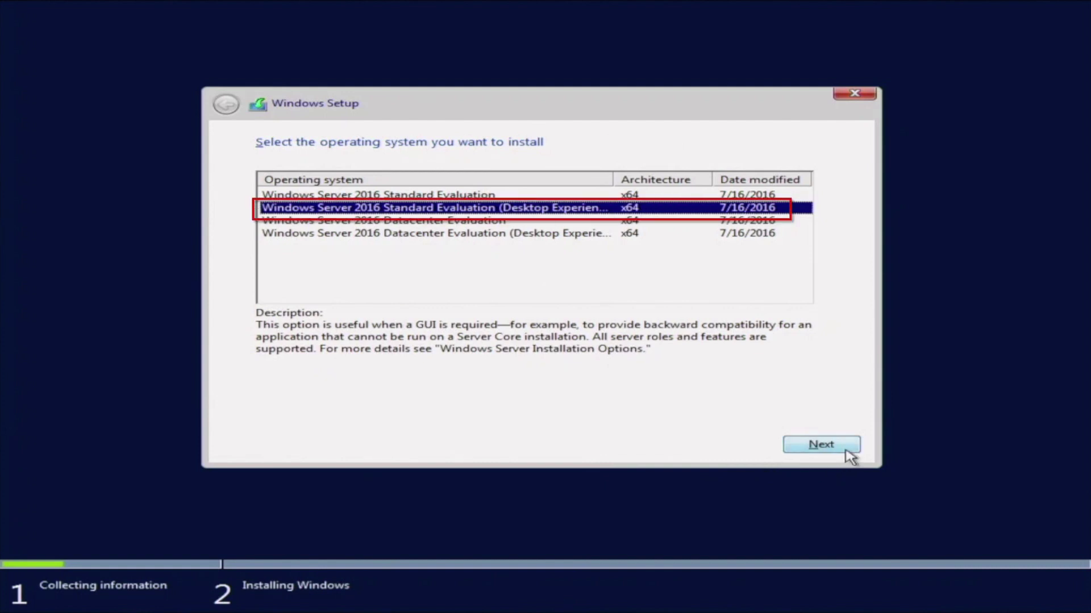
left_click(845, 450)
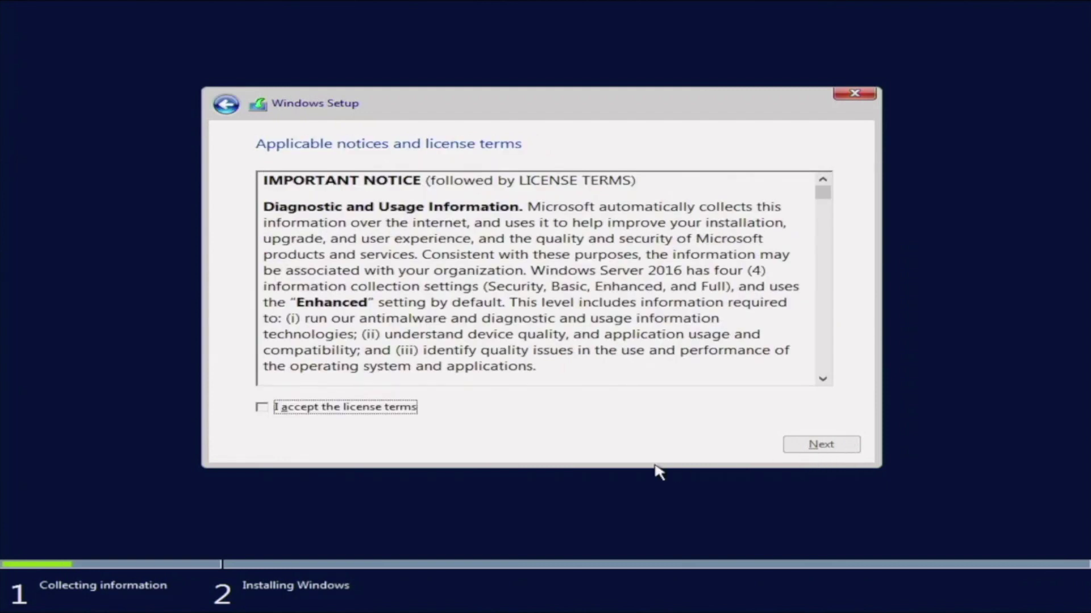
Accept the license terms and choose Custom: Install Windows only
scroll(823, 383, "down", 10)
left_click(377, 409)
left_click(795, 448)
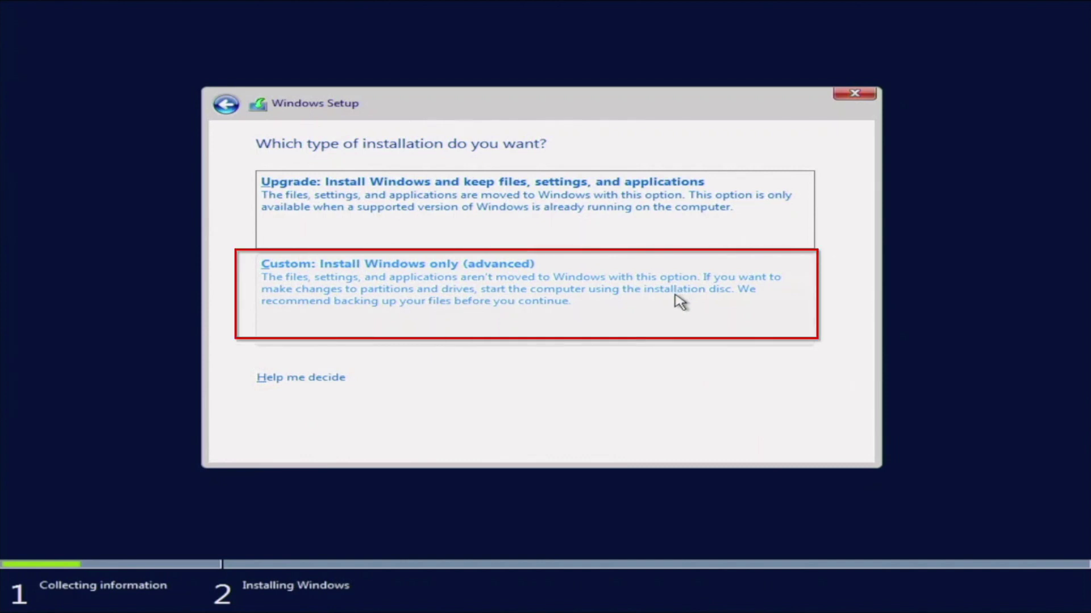
left_click(680, 301)
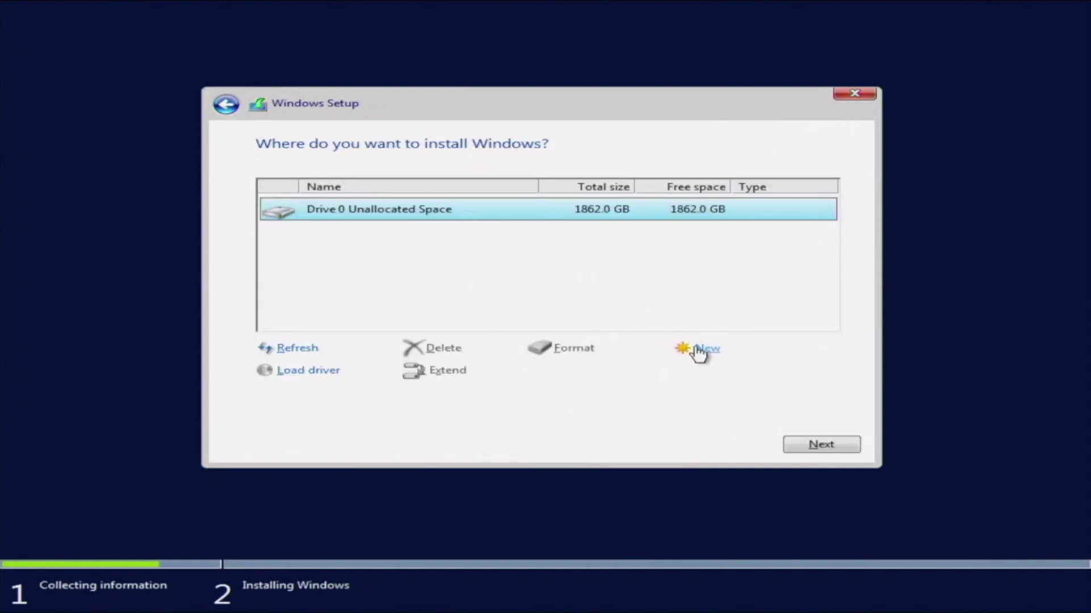
Install Windows onto Drive 0's 1862.0 GB unallocated space
left_click(842, 448)
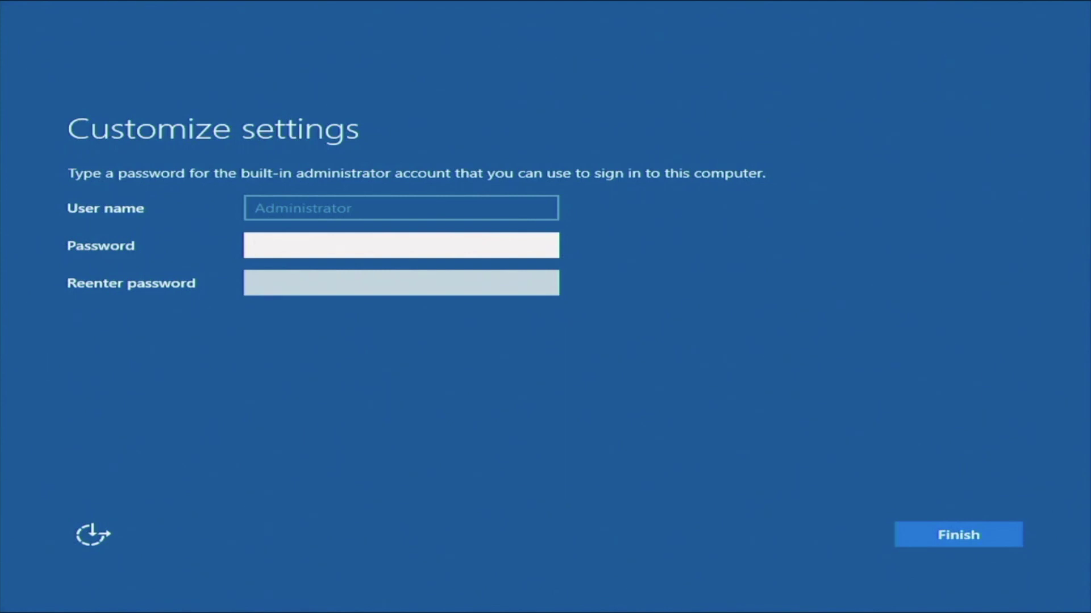
Enter and confirm the built-in Administrator password, then finish setup
left_click(550, 253)
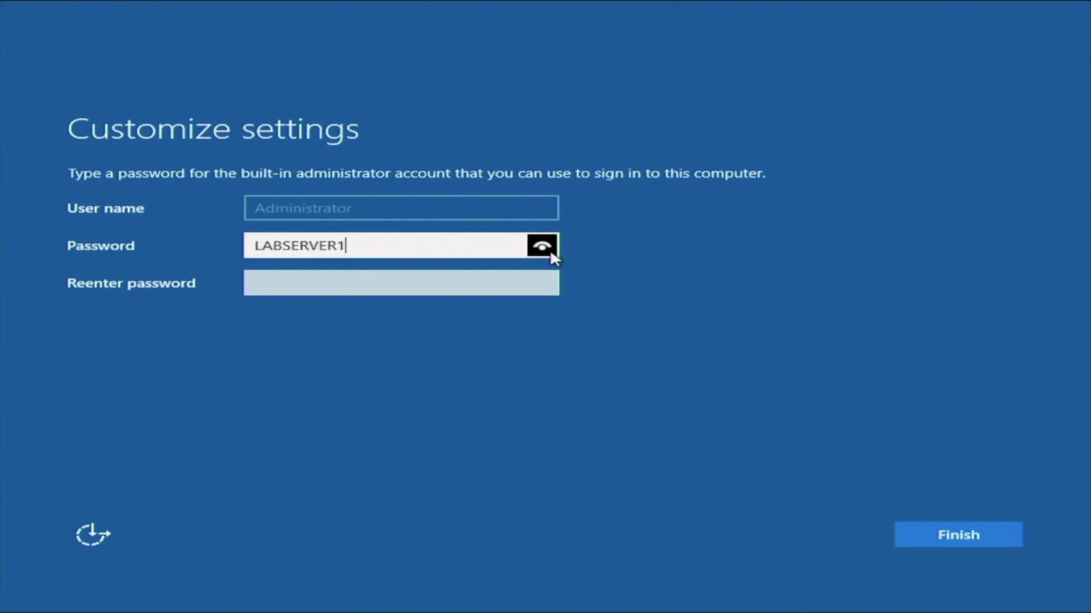
key("Tab")
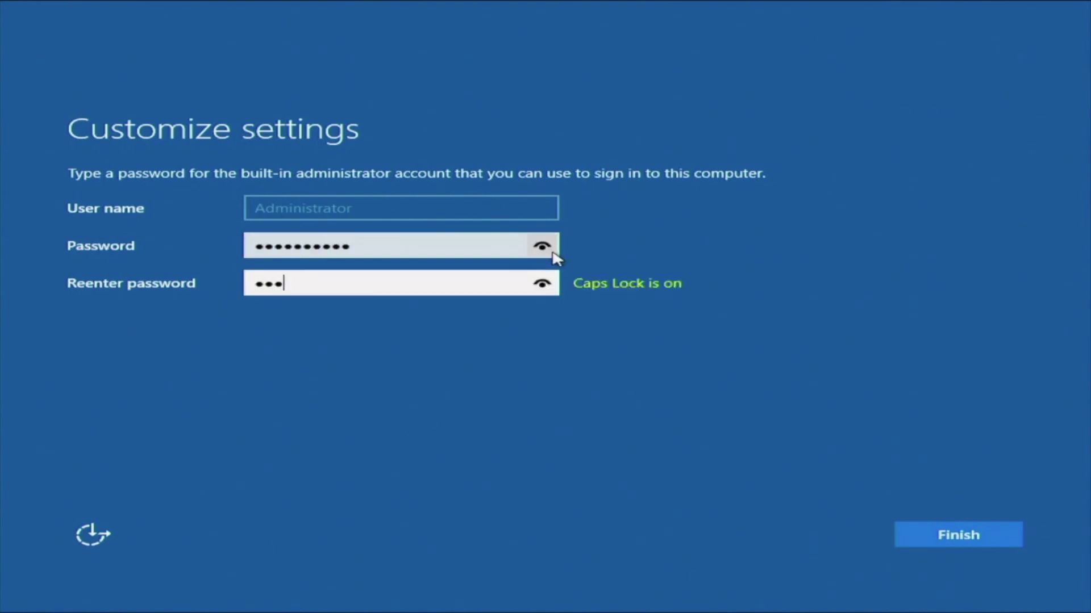
left_click(966, 532)
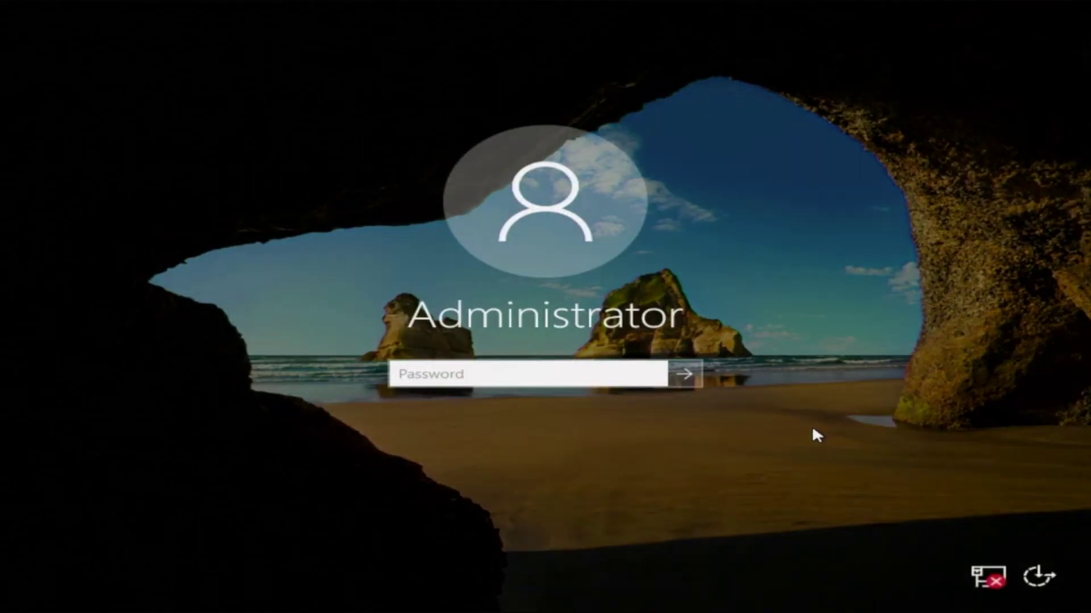
Sign in to Windows Server 2016 as Administrator with the new password
type("••••••••••")
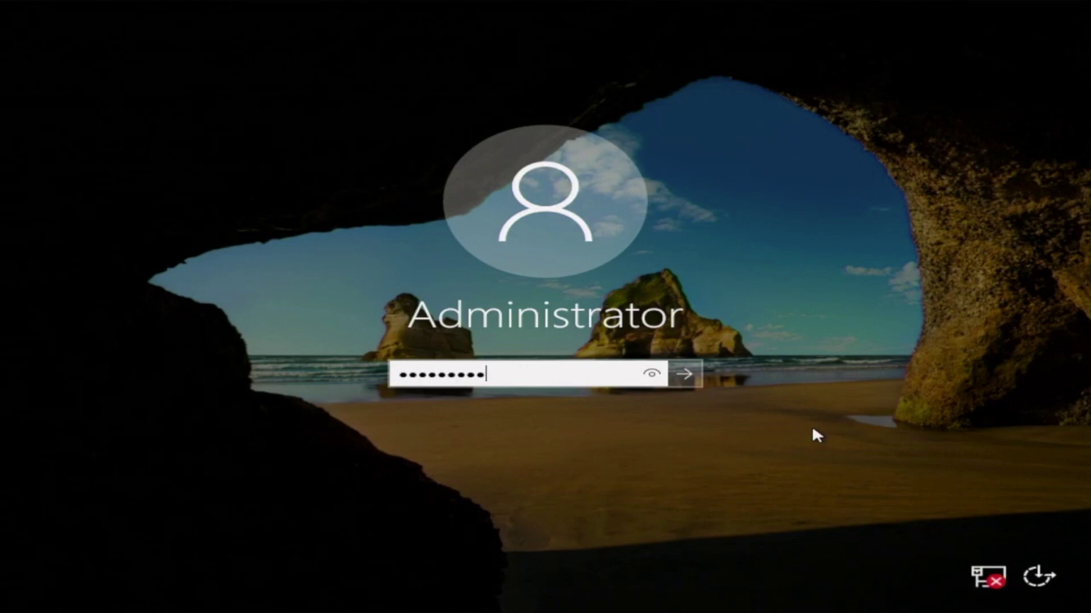
type("•••")
left_click(699, 380)
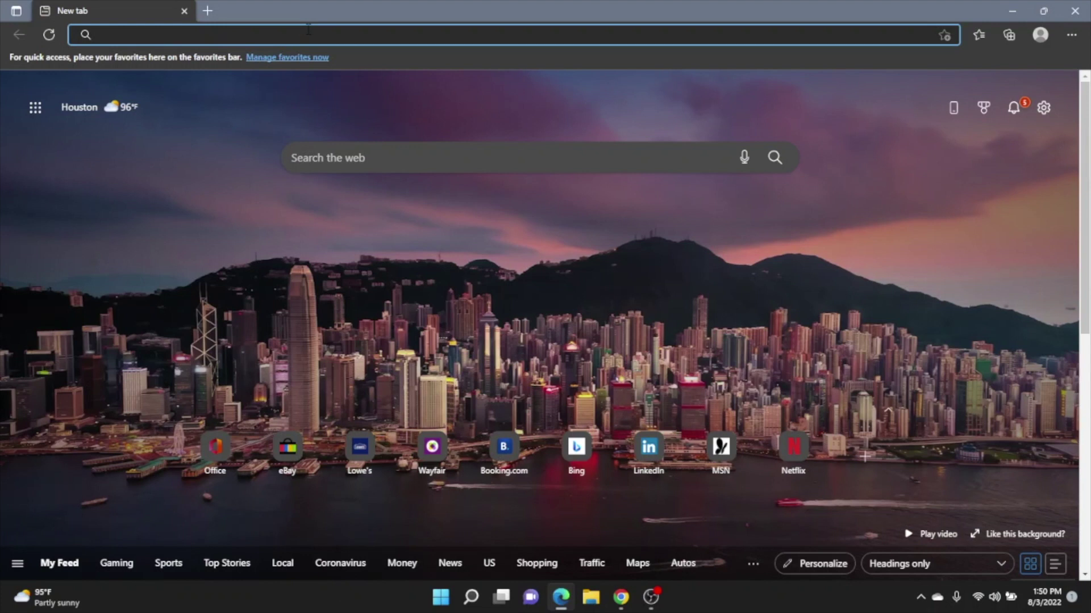
Enter the ESXi host address 172.16.50.194 in Edge's address bar
type("172")
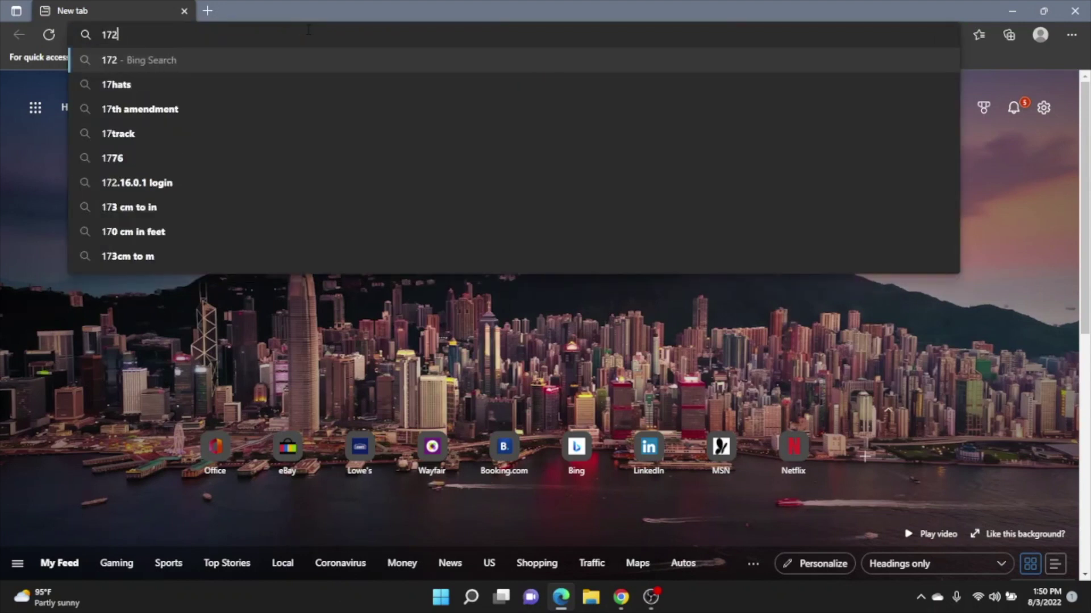
type(".16.50.19")
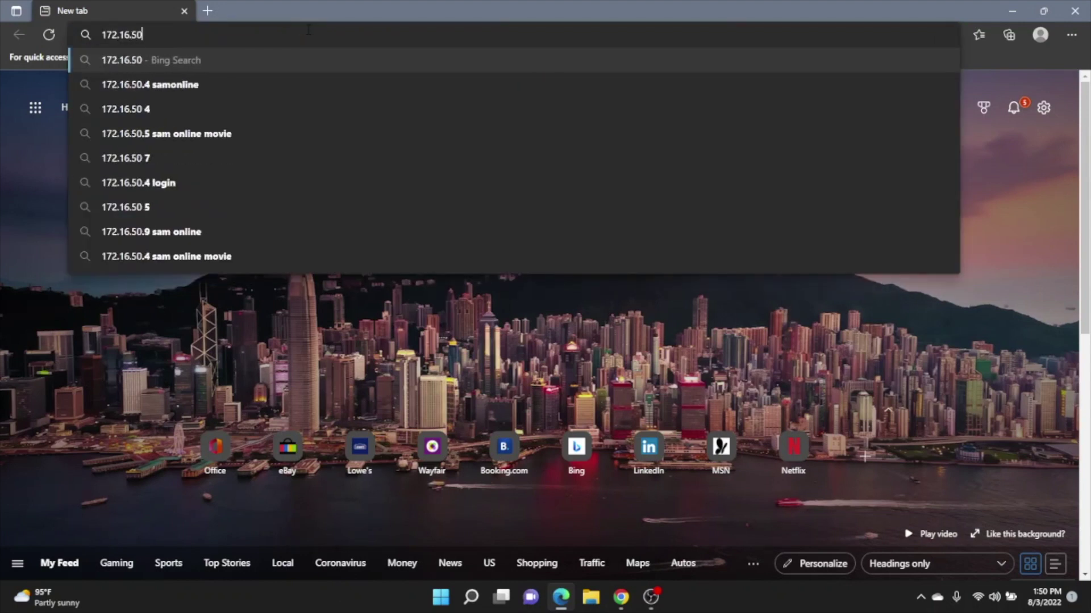
type("4/ui/#/host")
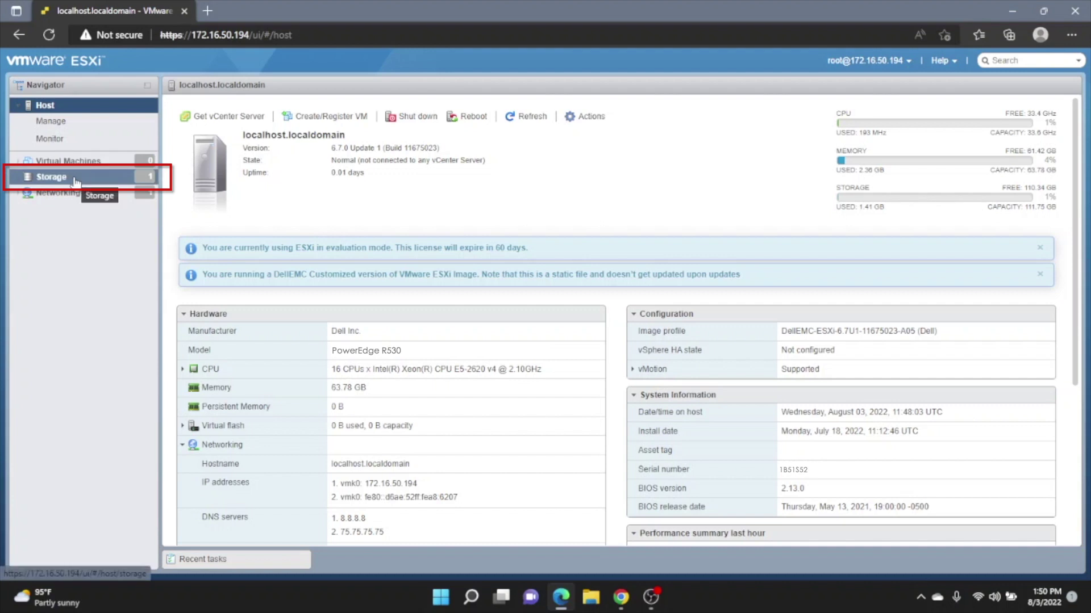
Start a new VMFS datastore from the host's Storage view and name it LabDS1
left_click(74, 180)
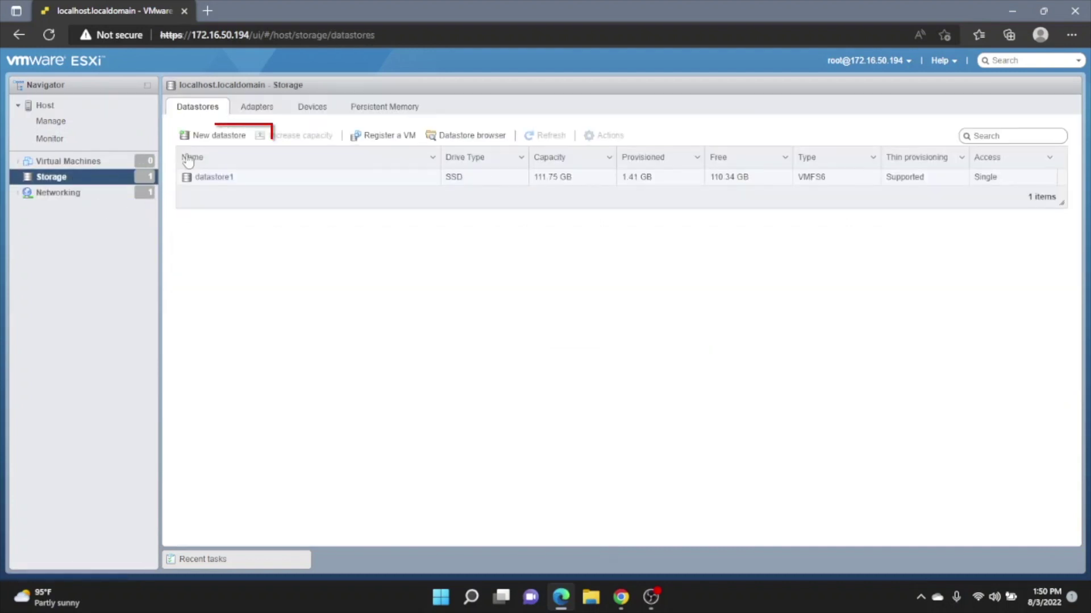
left_click(206, 144)
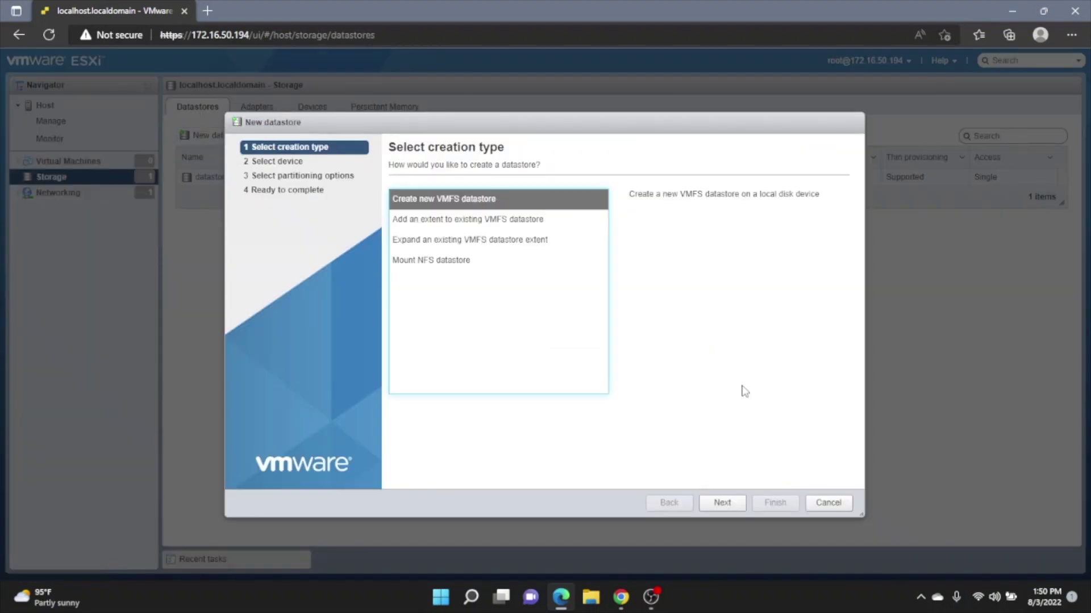
left_click(722, 502)
left_click(520, 212)
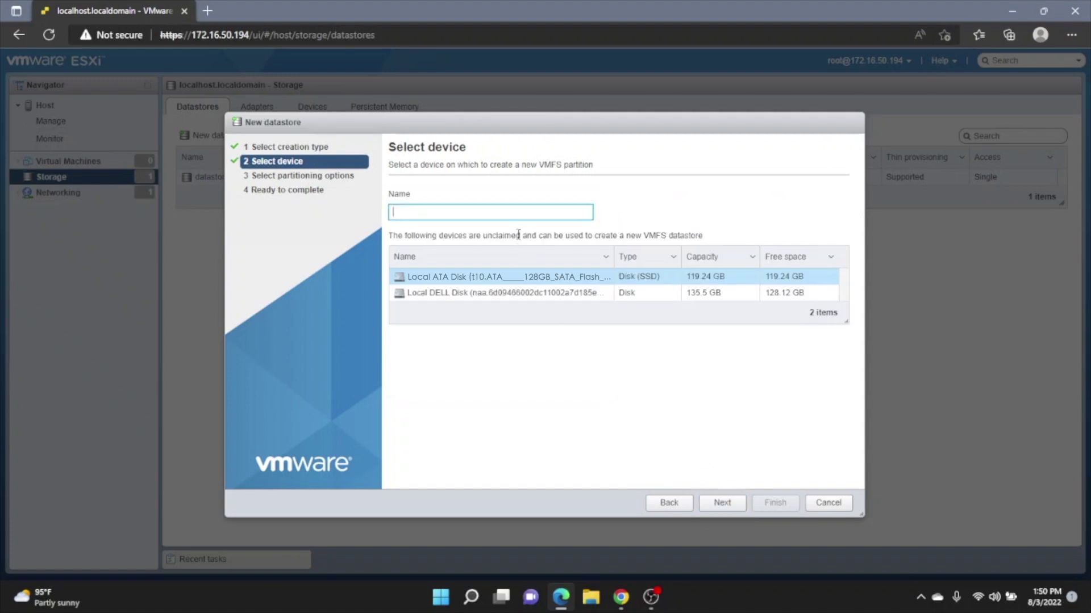
type("LabDS1")
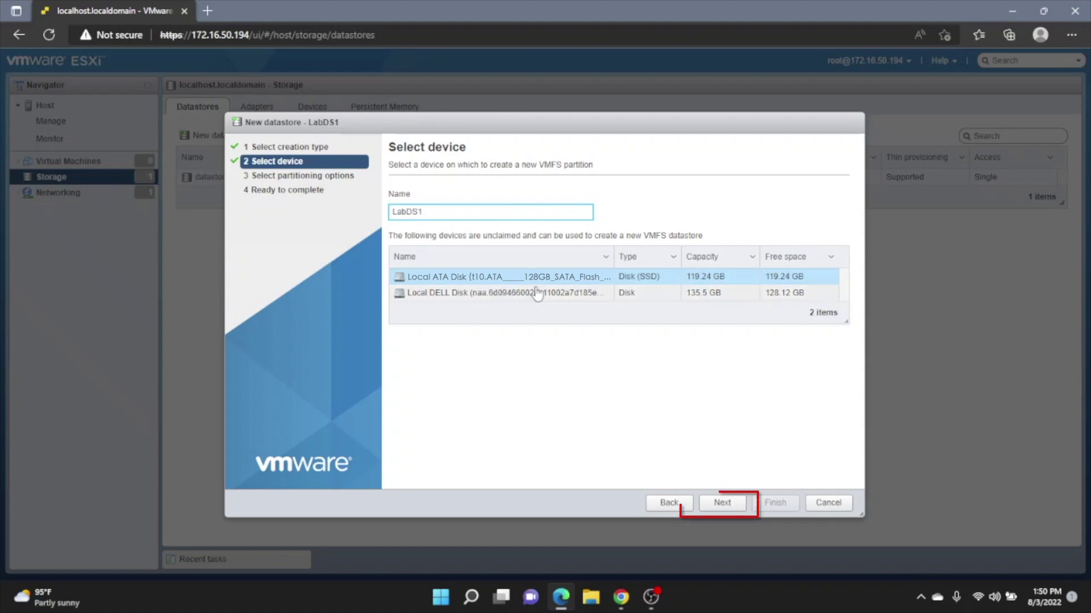
Create LabDS1 as VMFS 6 on the full disk, confirm the erase, and open its details
left_click(720, 504)
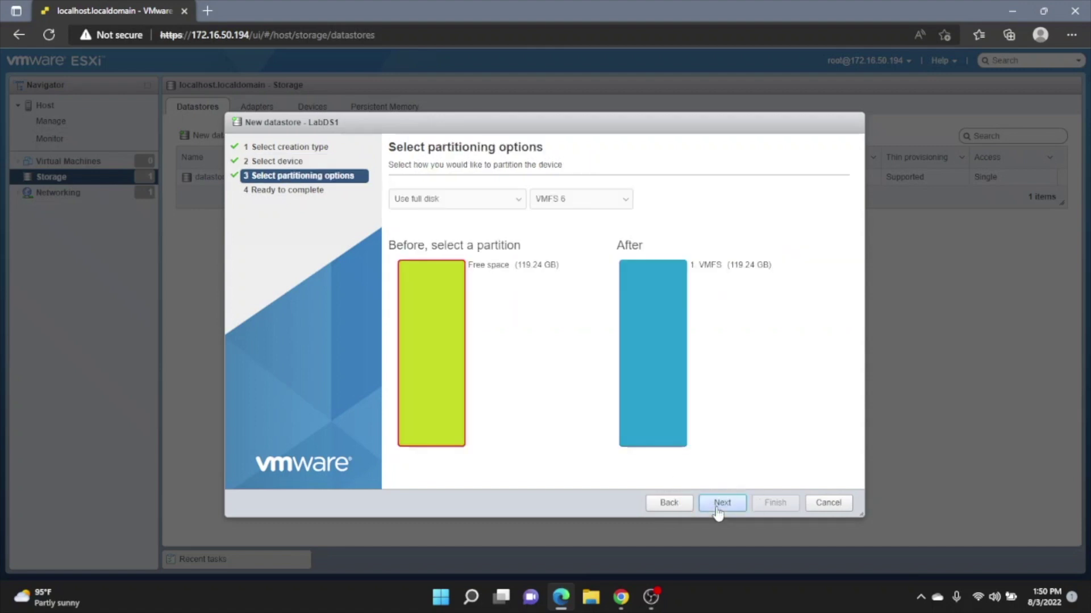
left_click(719, 504)
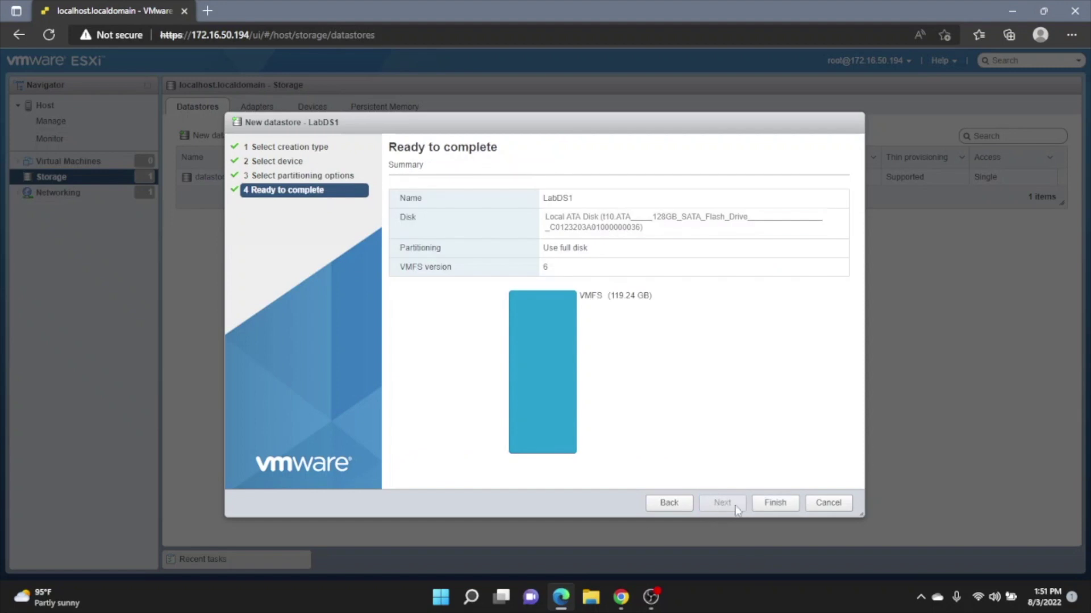
left_click(771, 504)
left_click(652, 368)
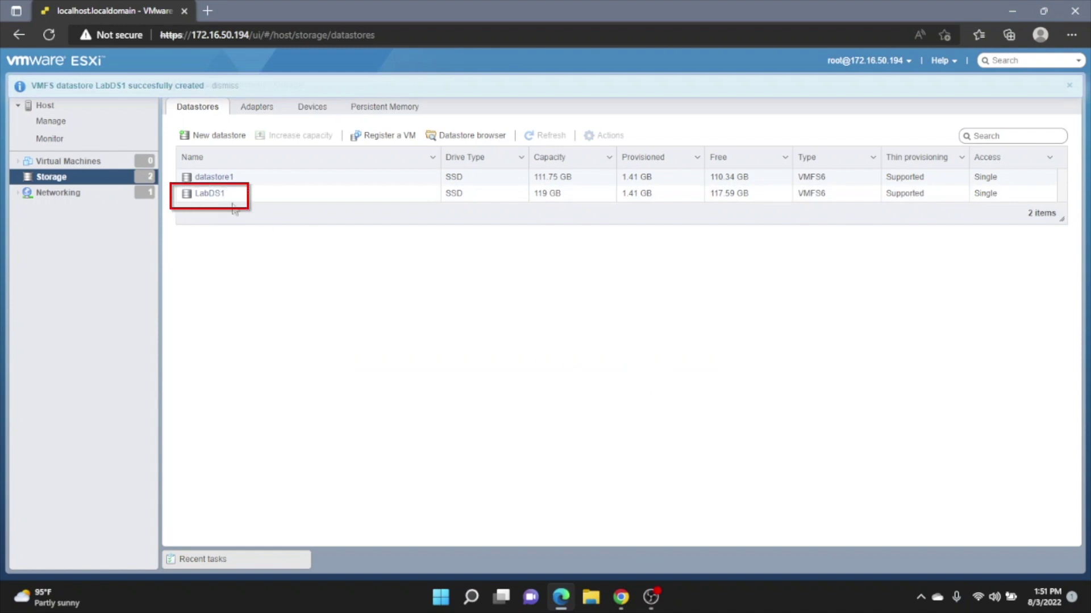
left_click(210, 194)
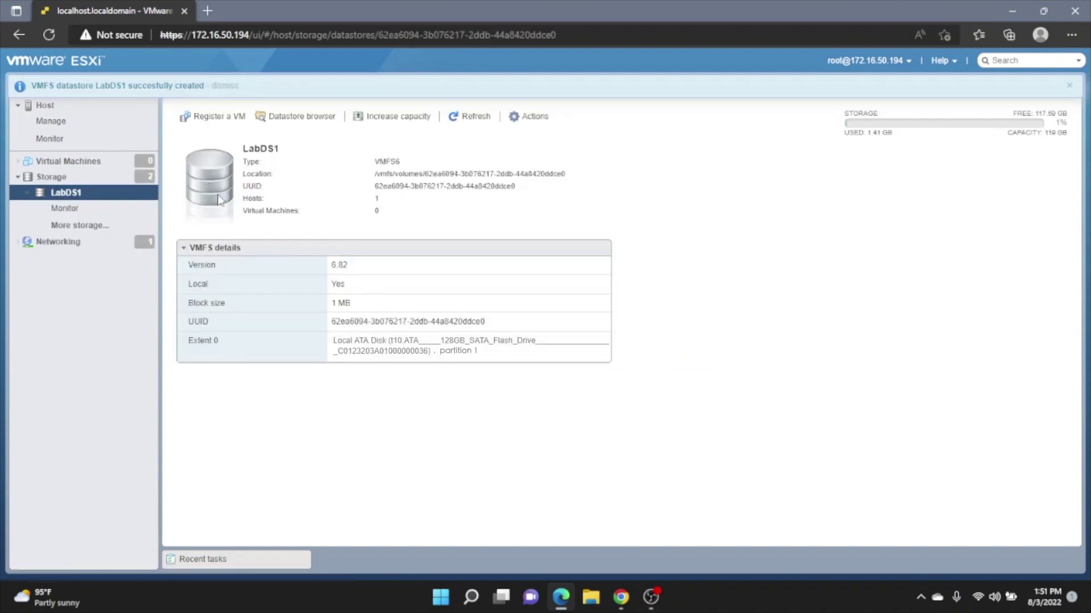
Create an ISOs directory on LabDS1 in the datastore browser and select it for upload
left_click(294, 119)
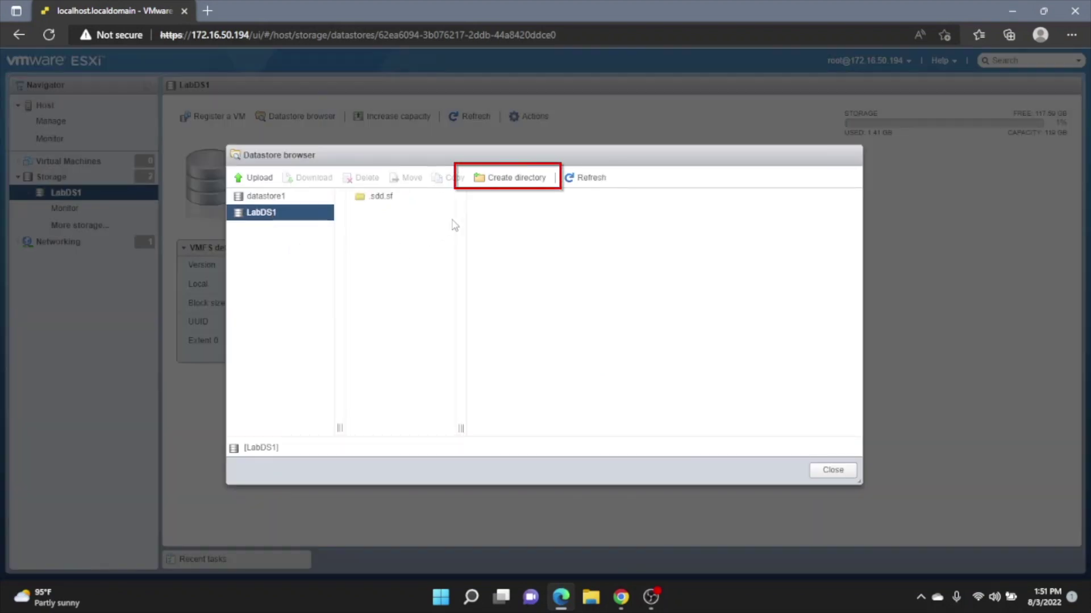
left_click(500, 178)
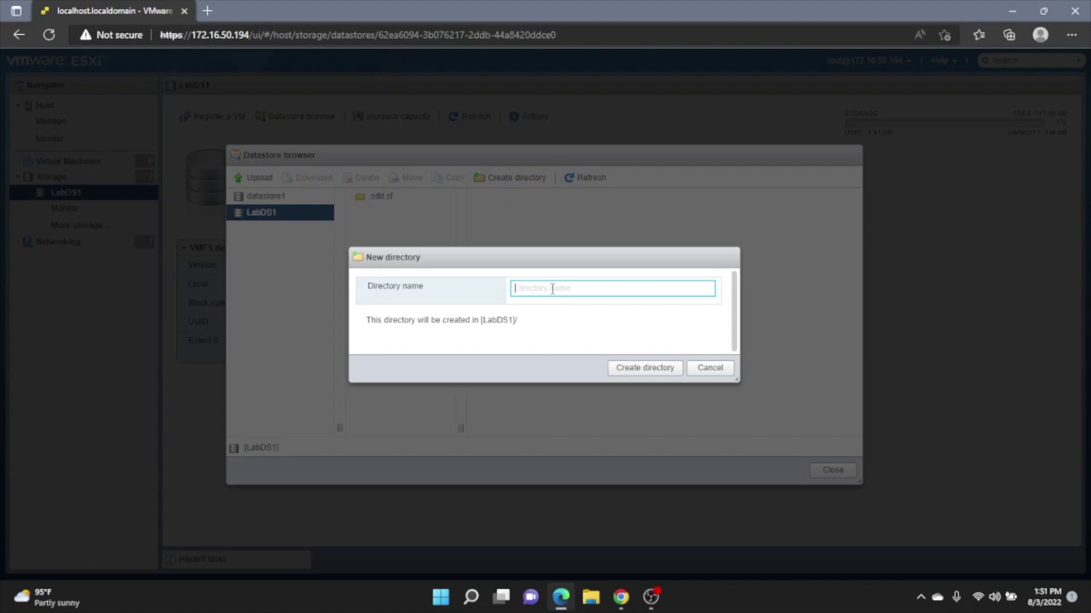
type("ISOs")
left_click(639, 369)
left_click(407, 221)
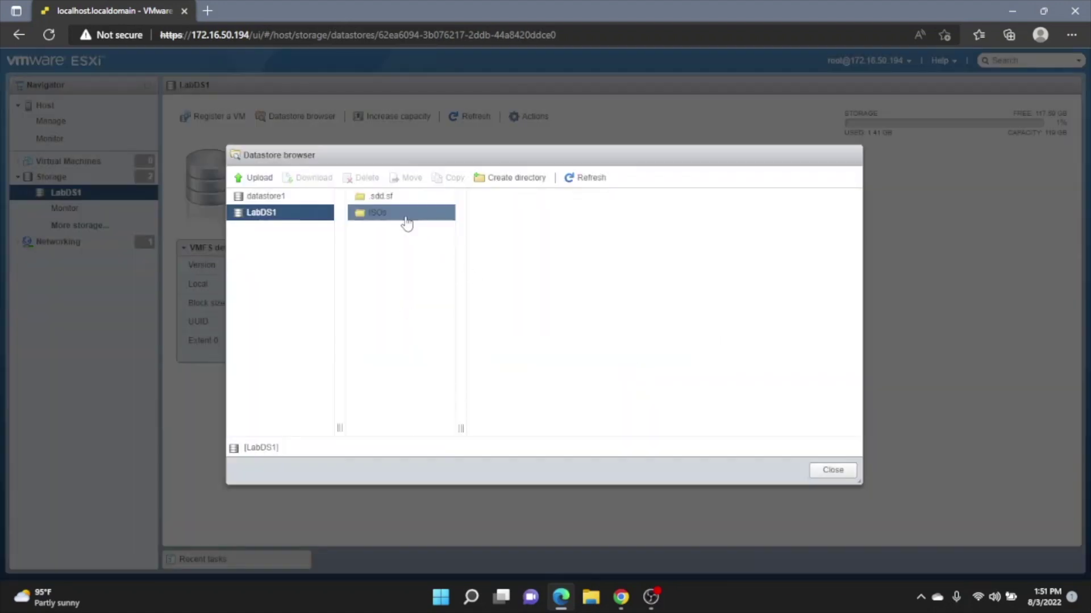
left_click(254, 180)
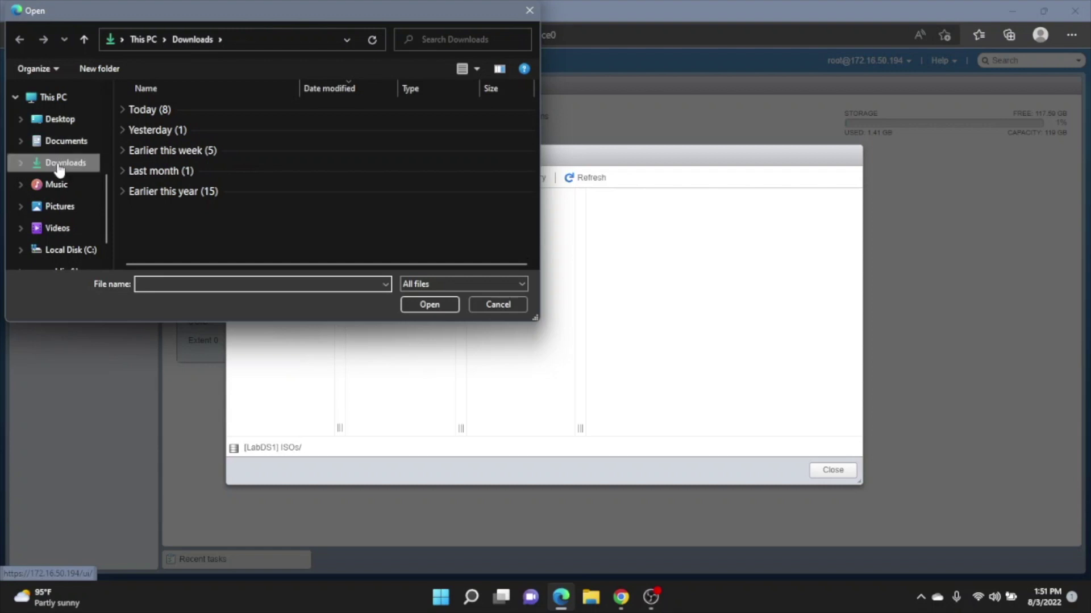
Upload the Windows Server 2016 Datacenter ISO from Desktop > windows server 2016 into ISOs
left_click(57, 121)
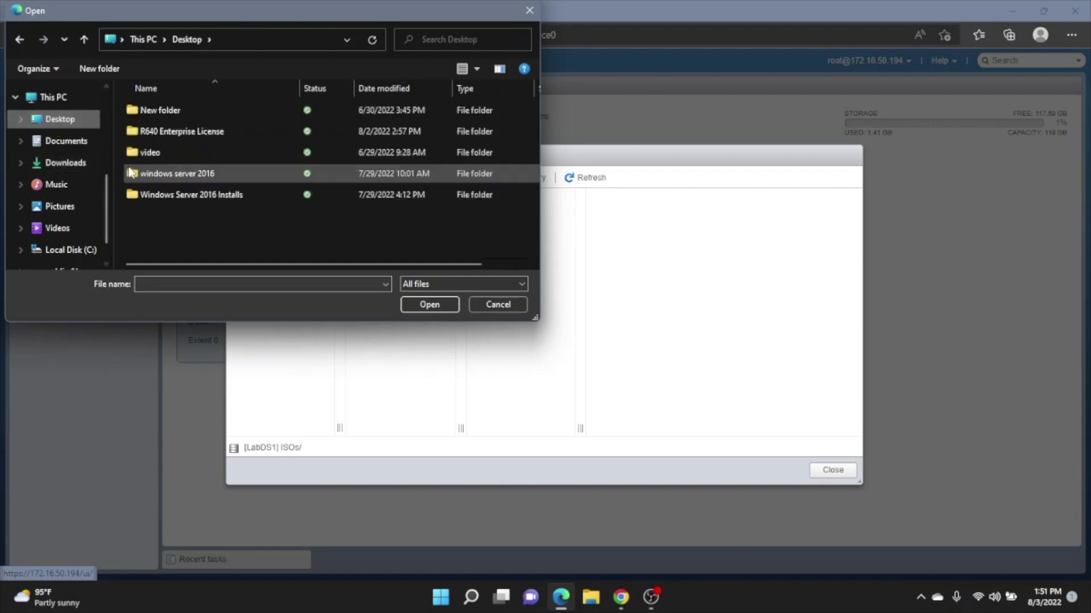
double_click(142, 175)
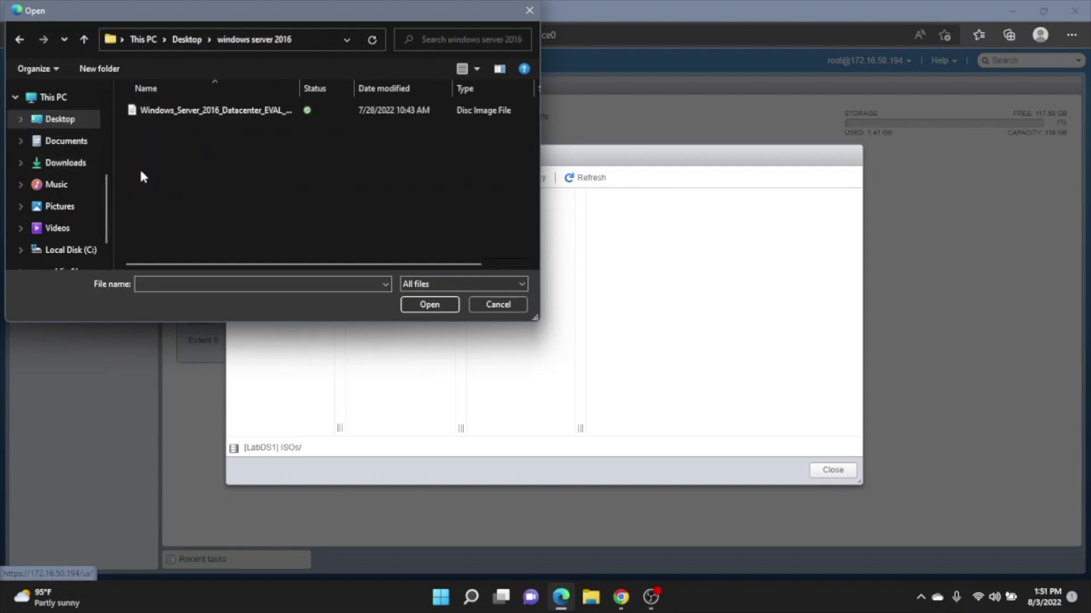
left_click(169, 113)
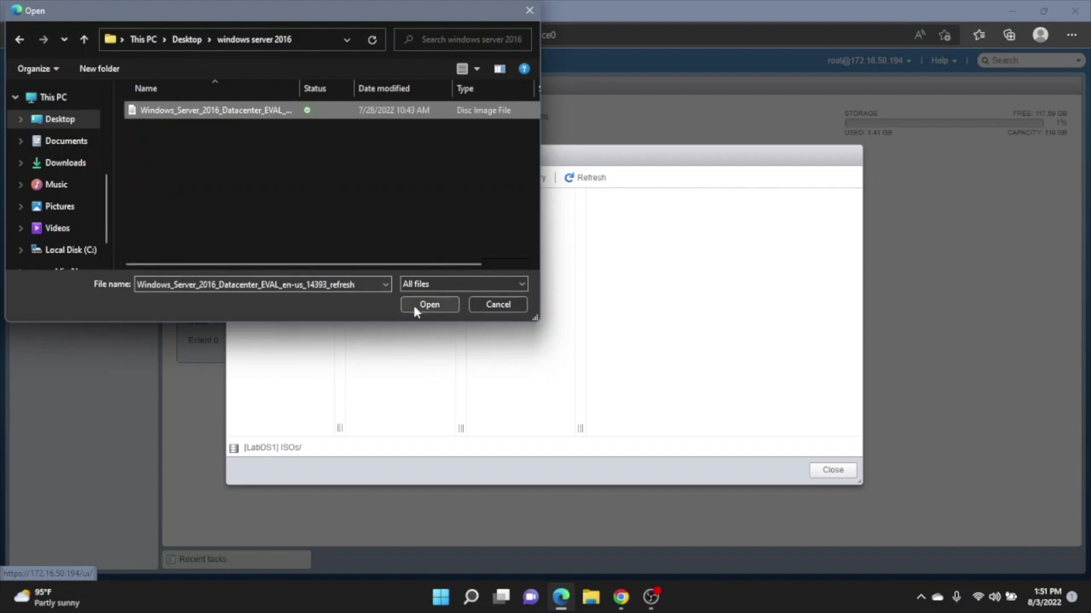
left_click(428, 305)
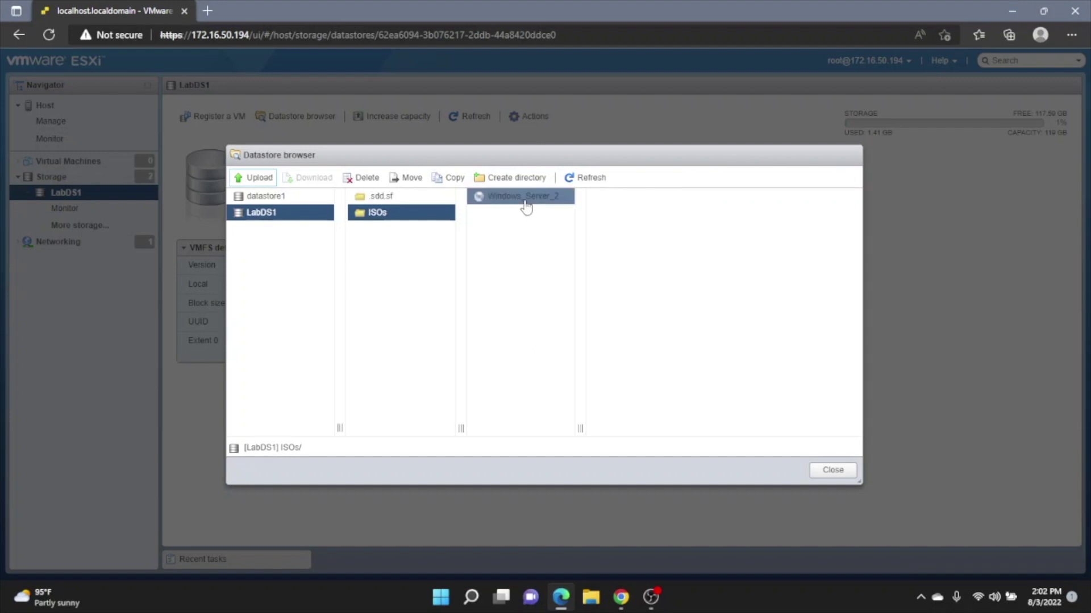
Check the uploaded 6.49 GB ISO, close the datastore browser, and show Virtual Machines
left_click(525, 203)
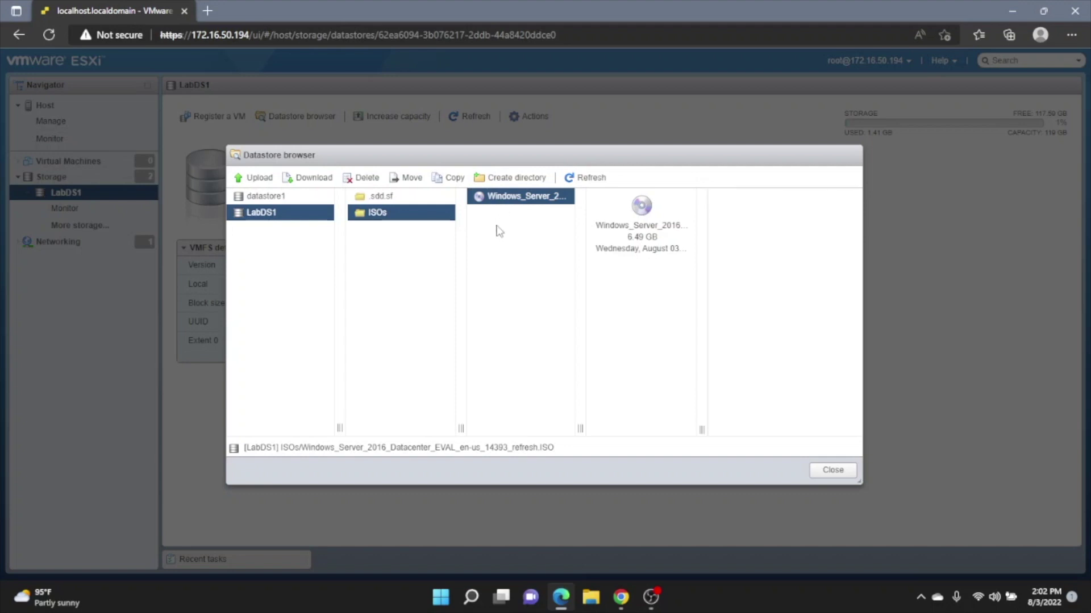
left_click(830, 471)
left_click(121, 164)
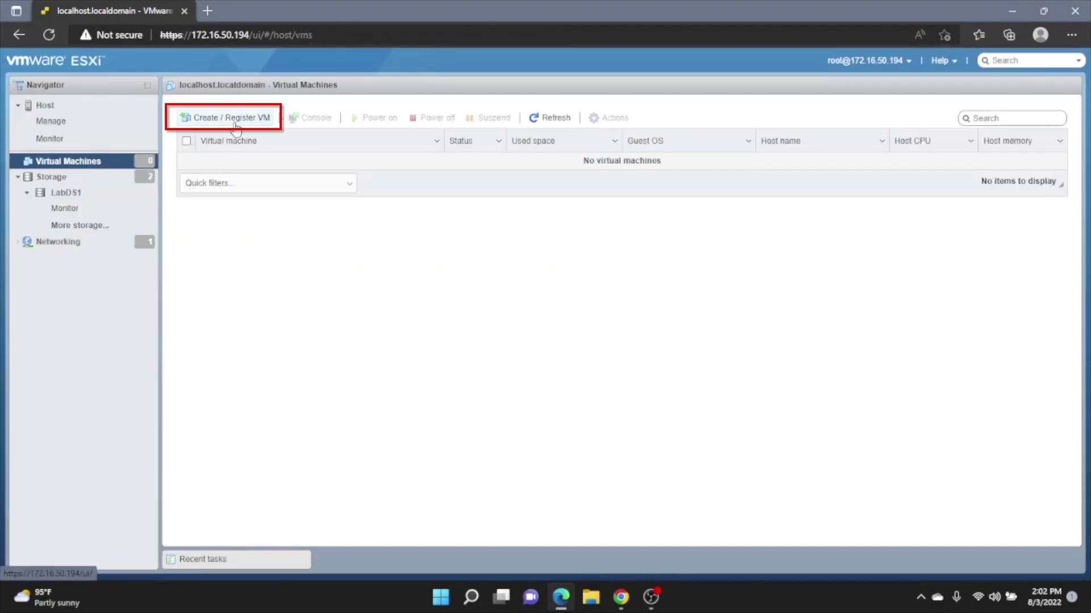
Start a brand-new virtual machine and name it LabVM1
left_click(236, 126)
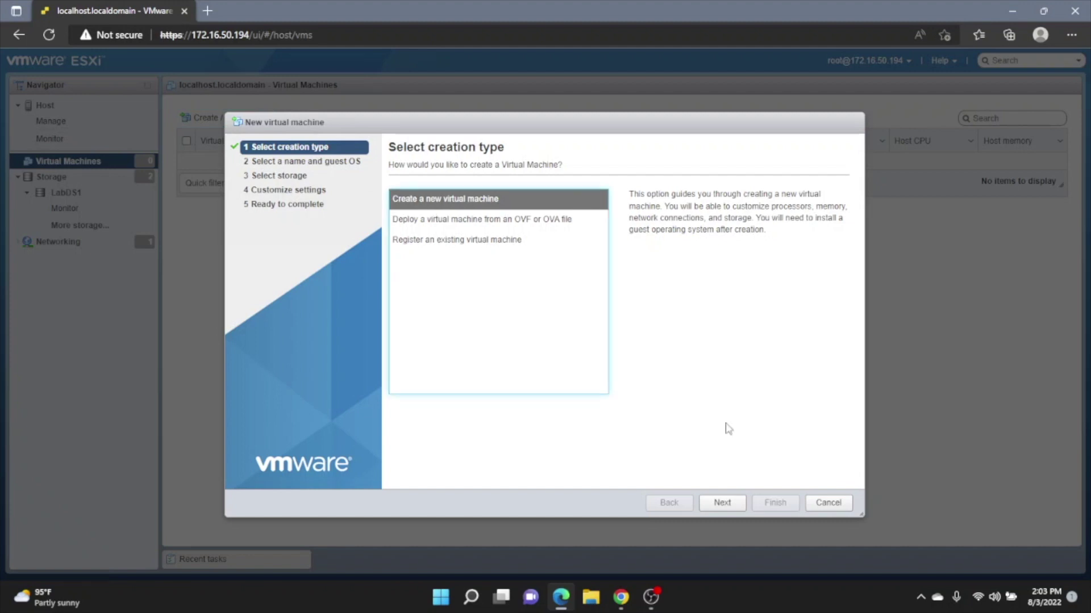
left_click(736, 510)
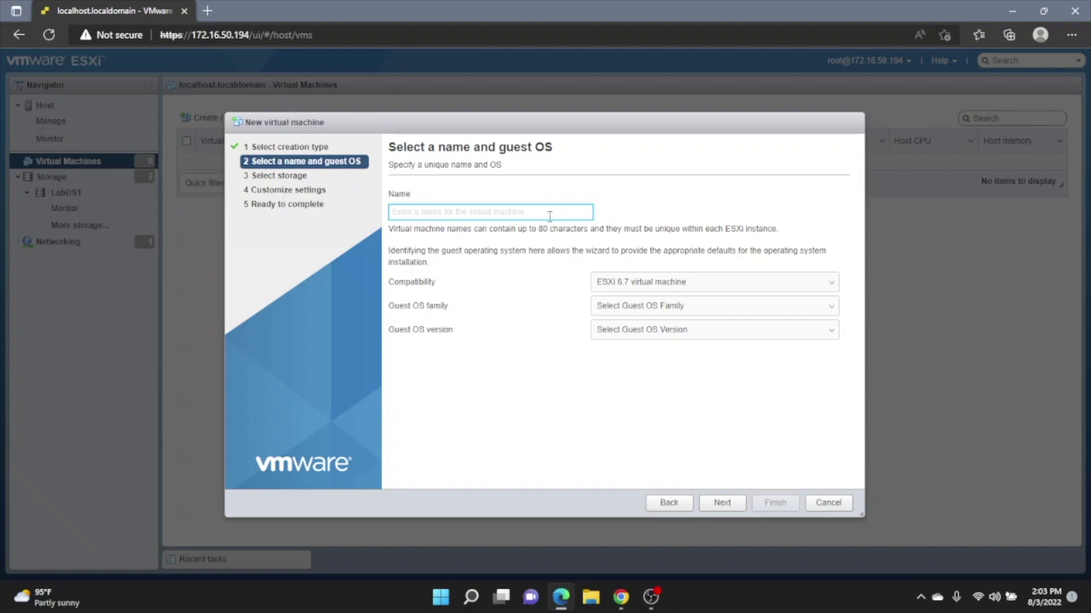
type("LabVS")
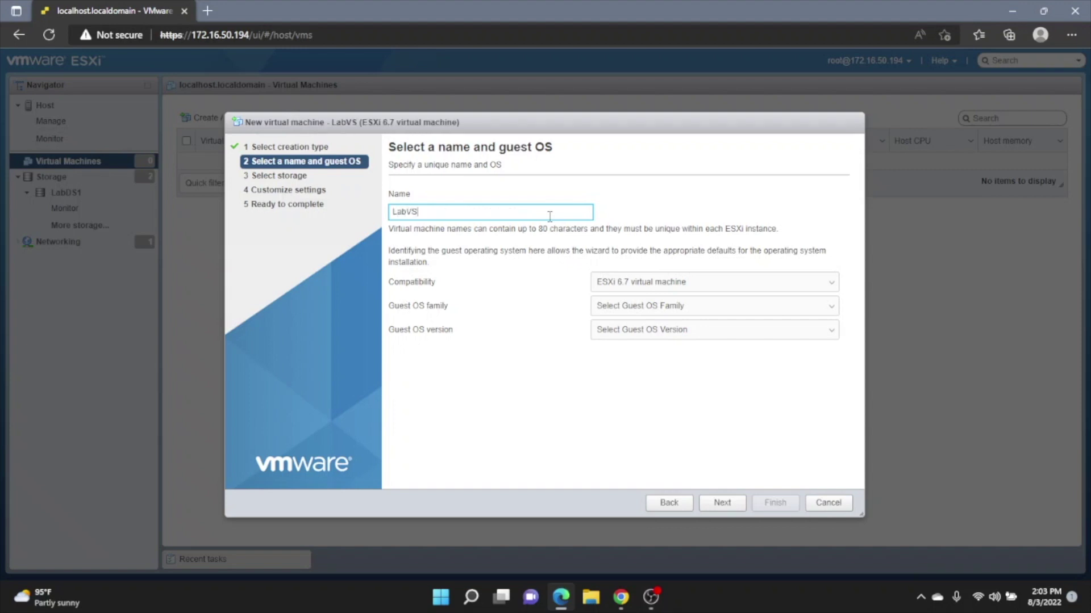
key("BackSpace")
type("M1")
Set the guest OS to Windows Server 2016 (64-bit) and choose the LabDS1 datastore
left_click(791, 310)
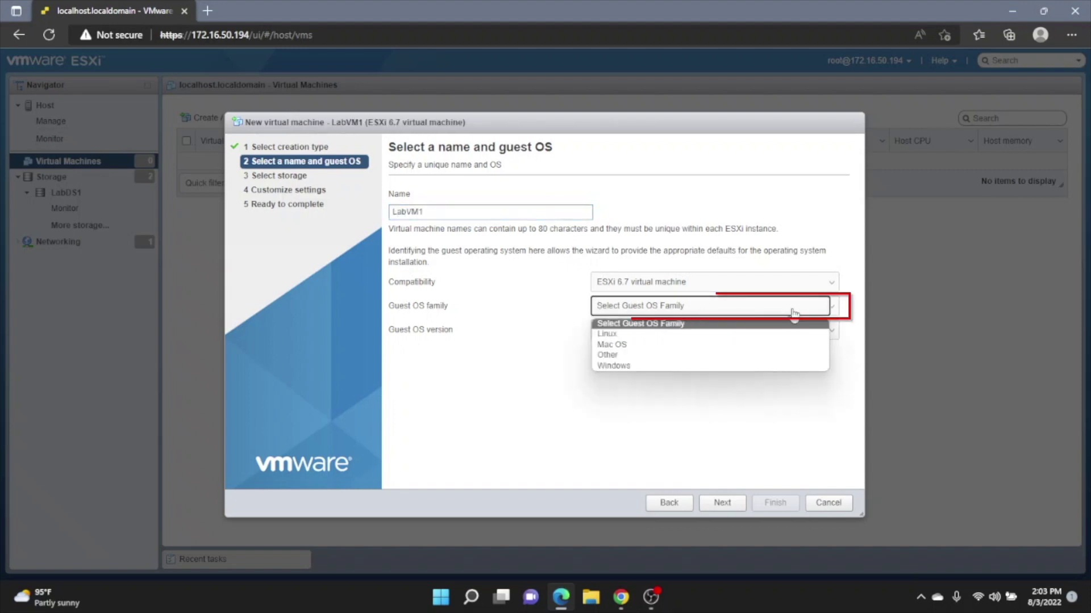
left_click(677, 367)
left_click(704, 334)
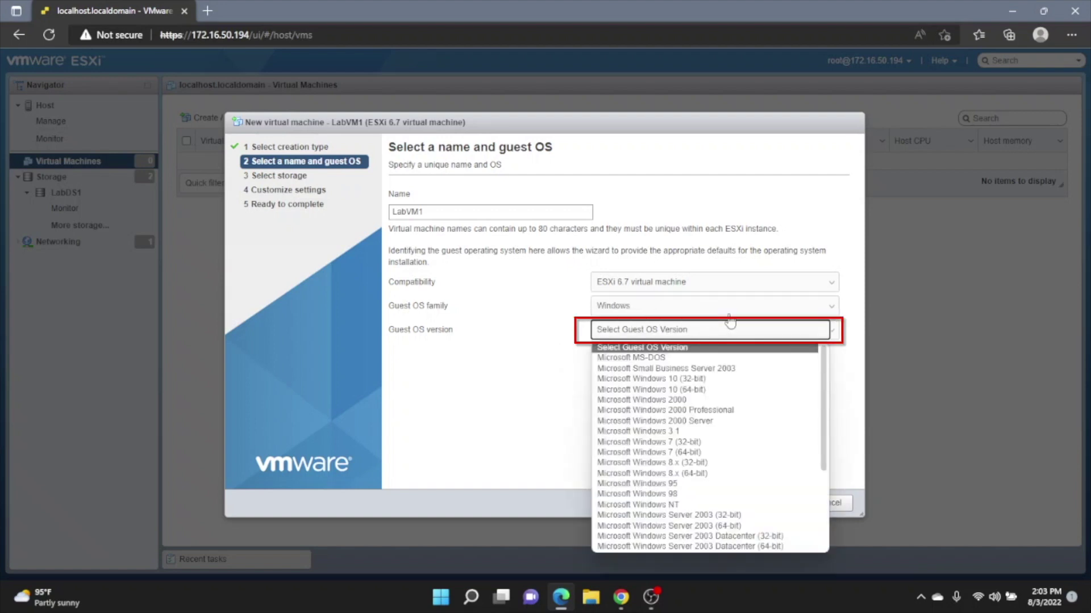
scroll(735, 397, "down", 5)
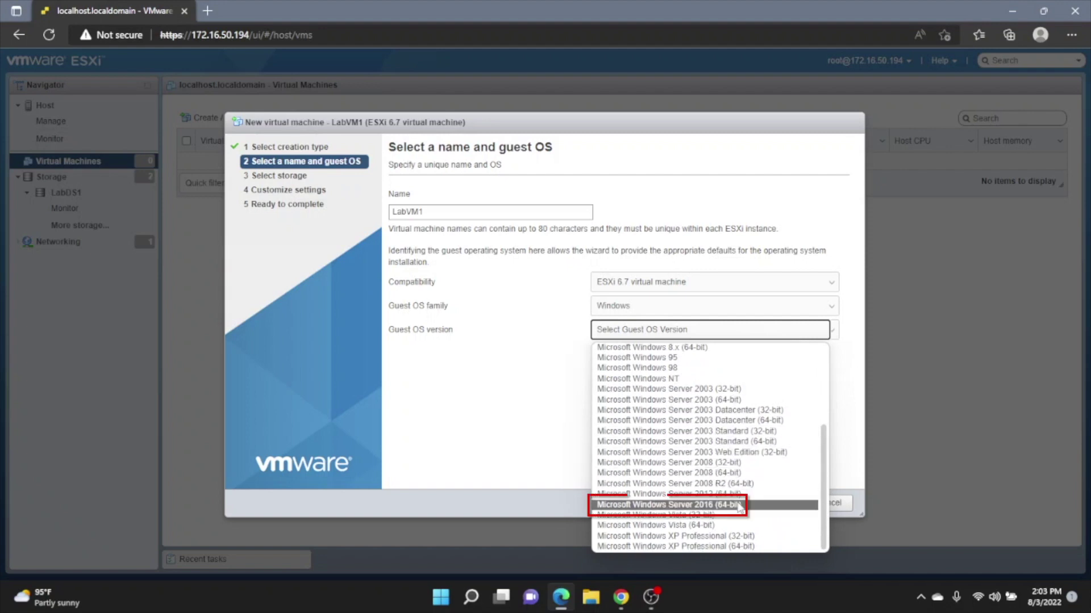
left_click(738, 505)
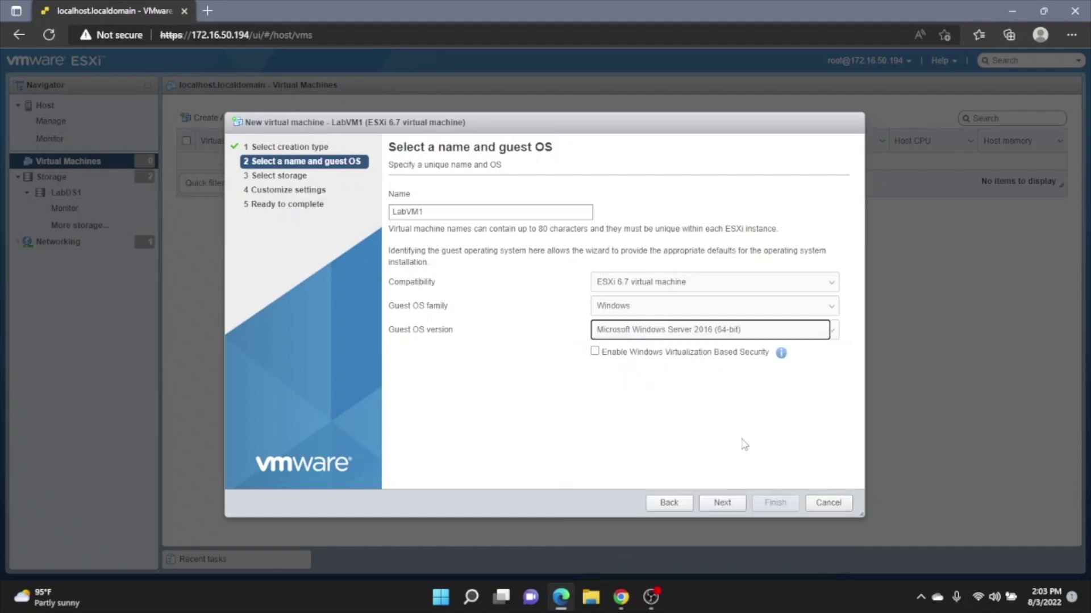
left_click(726, 504)
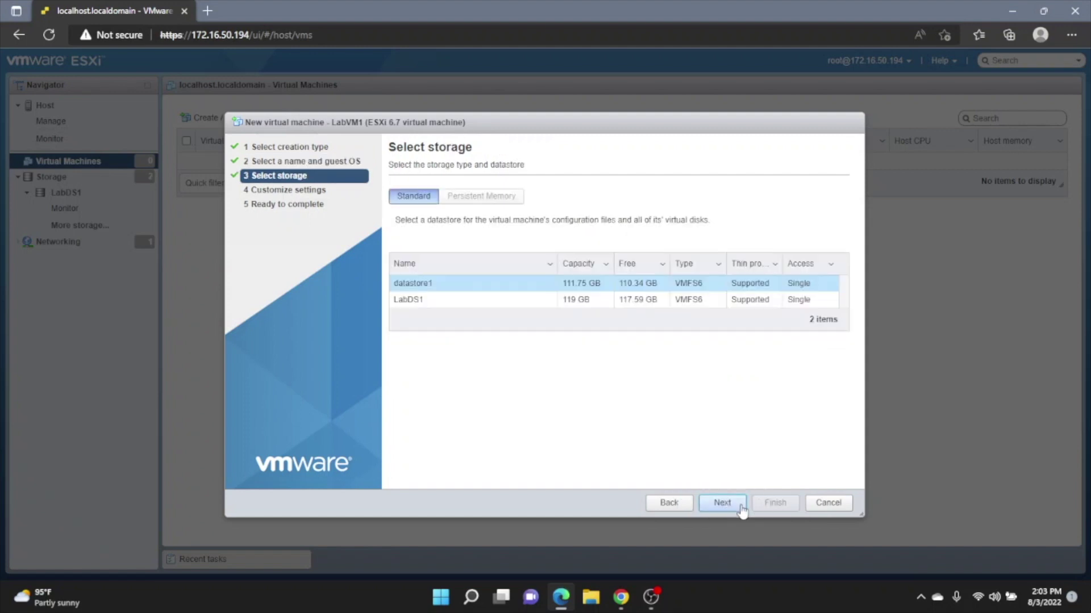
left_click(529, 310)
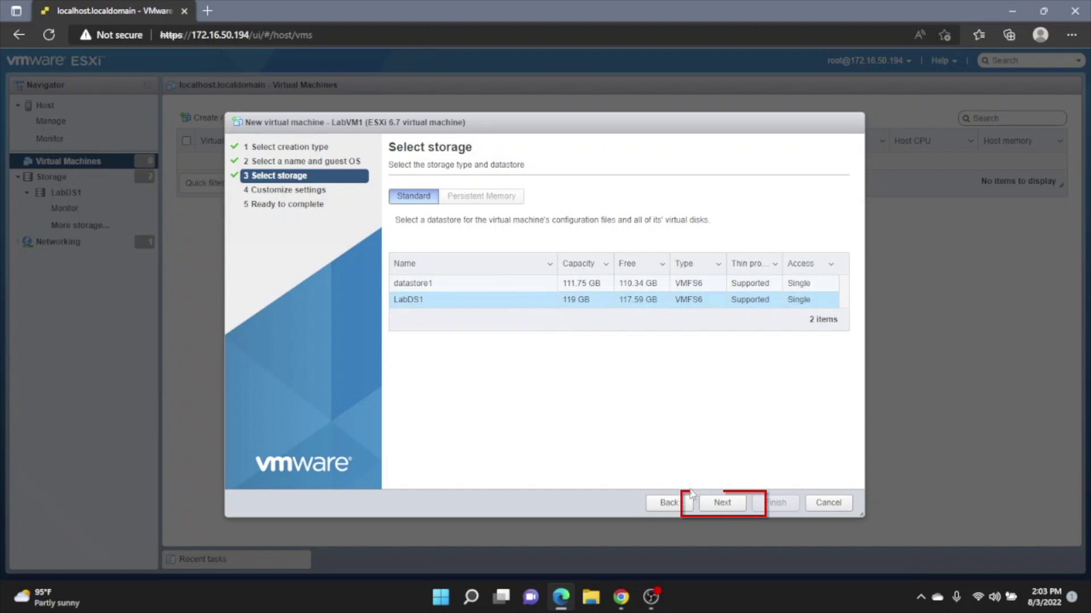
Point CD/DVD Drive 1 at the Windows Server 2016 ISO in LabDS1/ISOs and reach Ready to complete
left_click(720, 502)
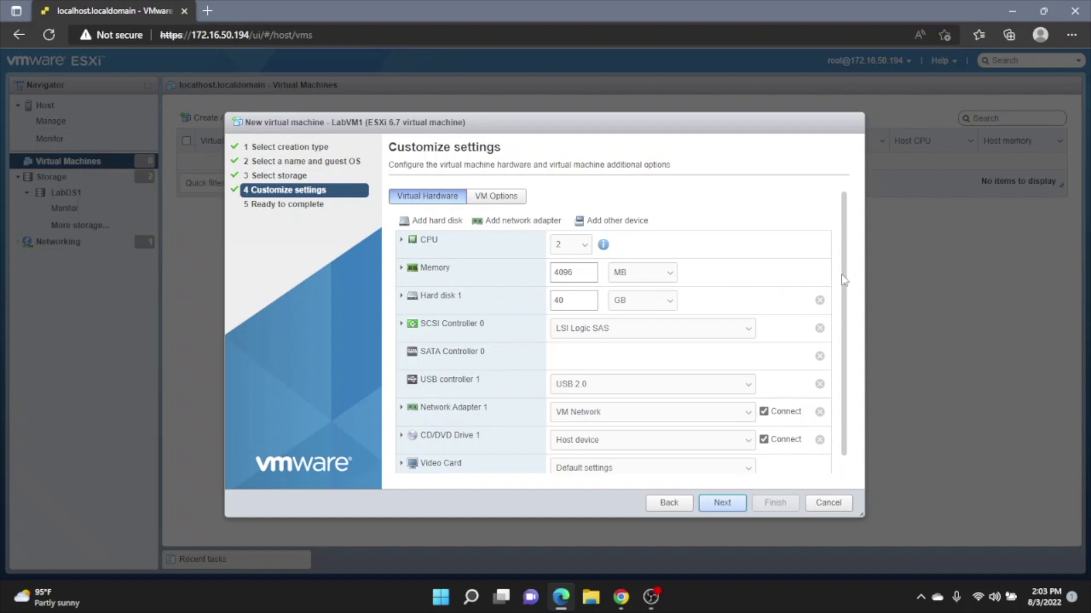
scroll(846, 280, "down", 1)
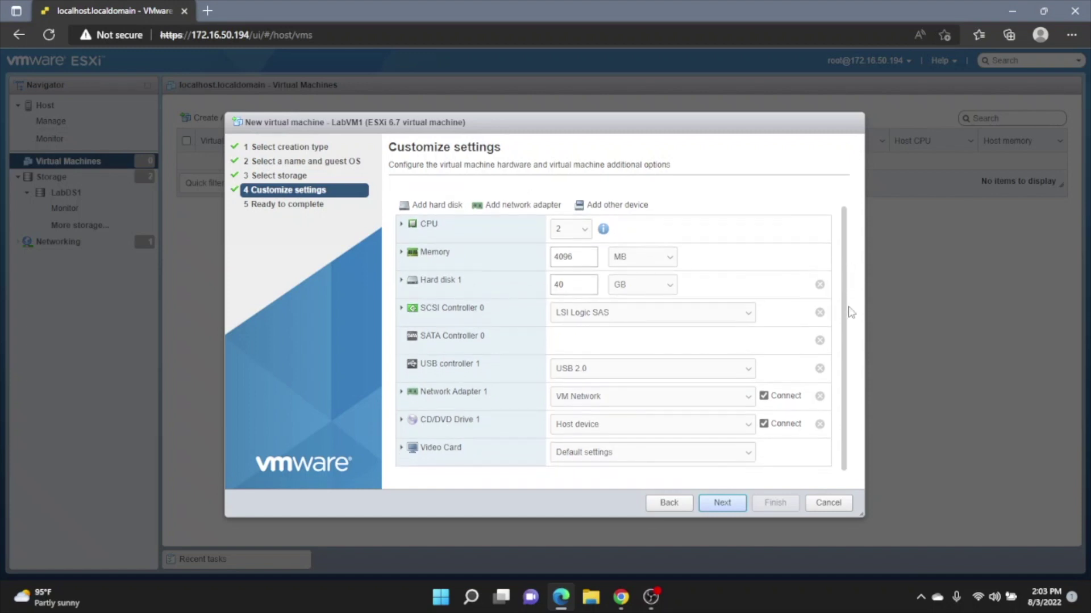
left_click(734, 431)
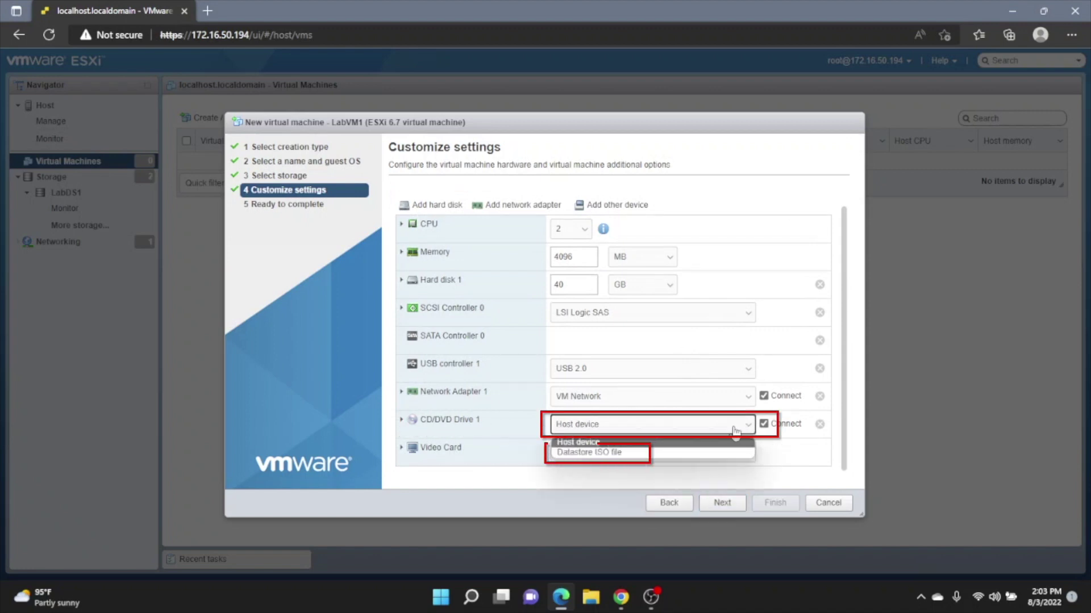
left_click(651, 456)
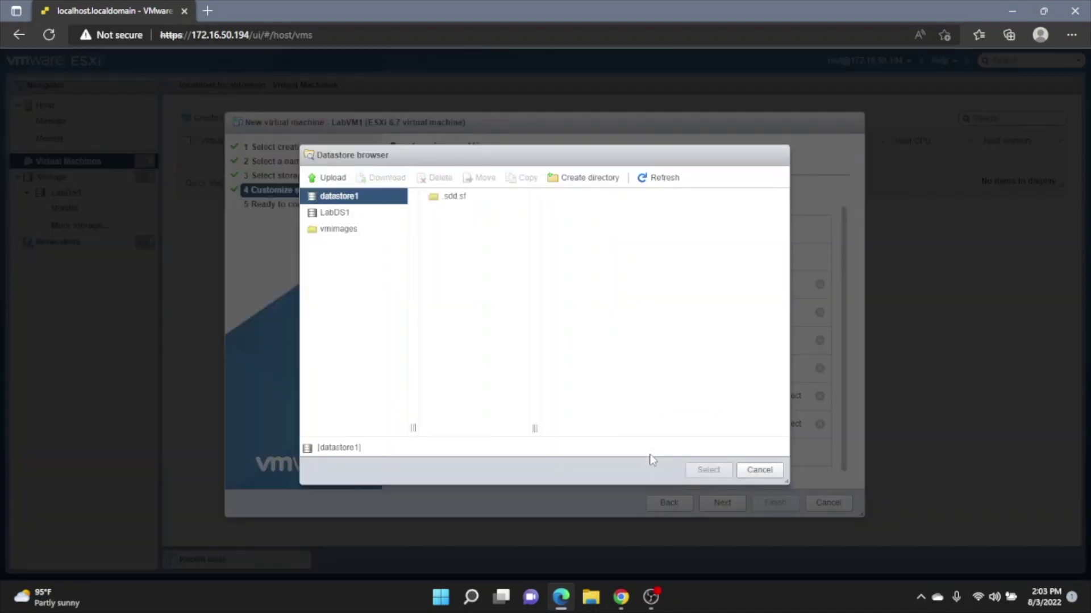
left_click(344, 214)
left_click(459, 217)
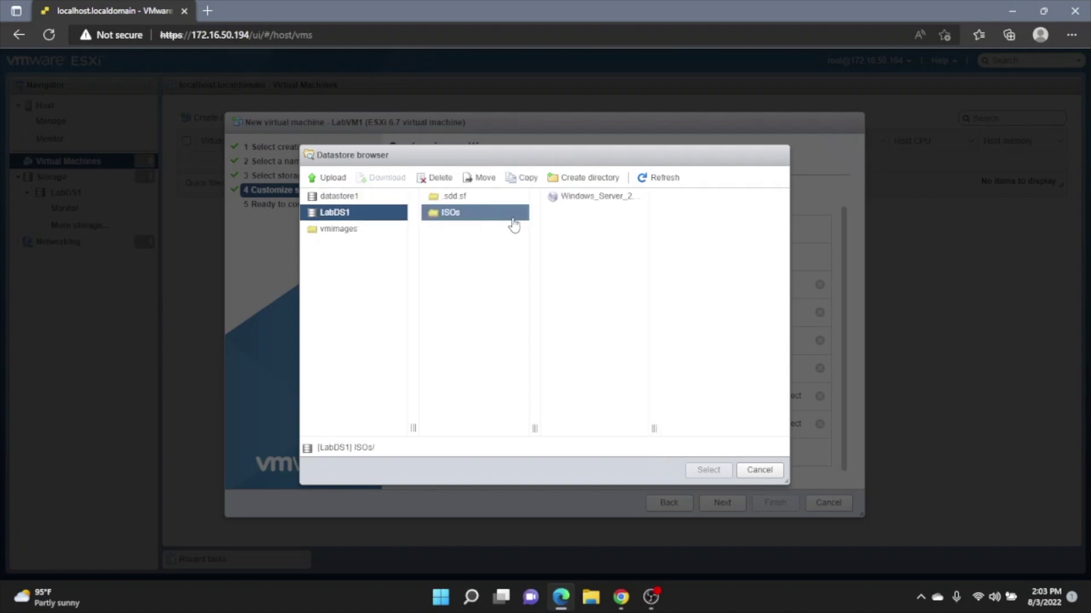
left_click(560, 204)
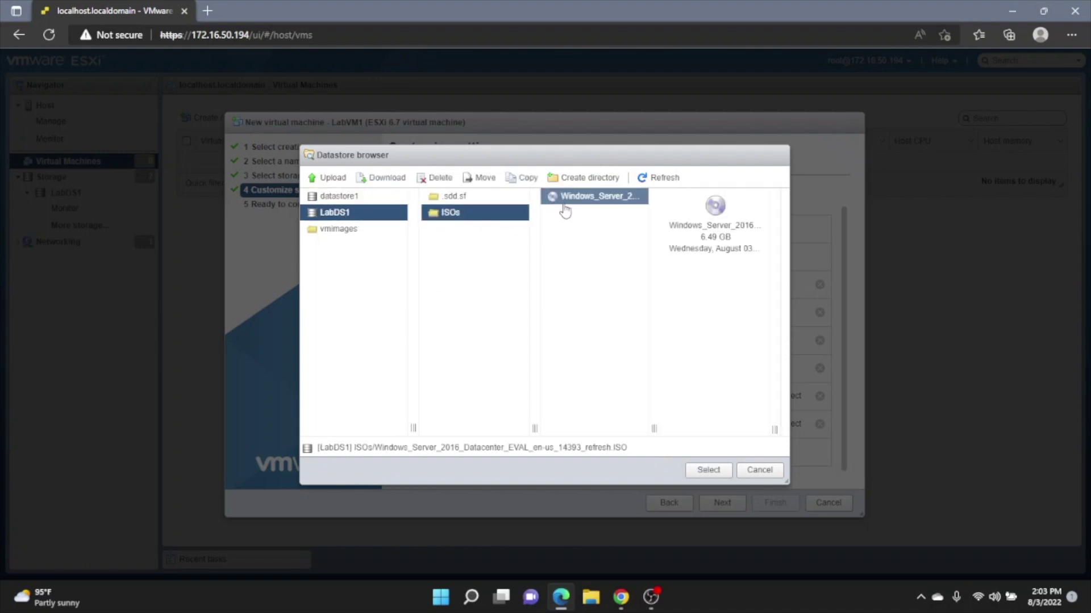
left_click(707, 470)
left_click(722, 503)
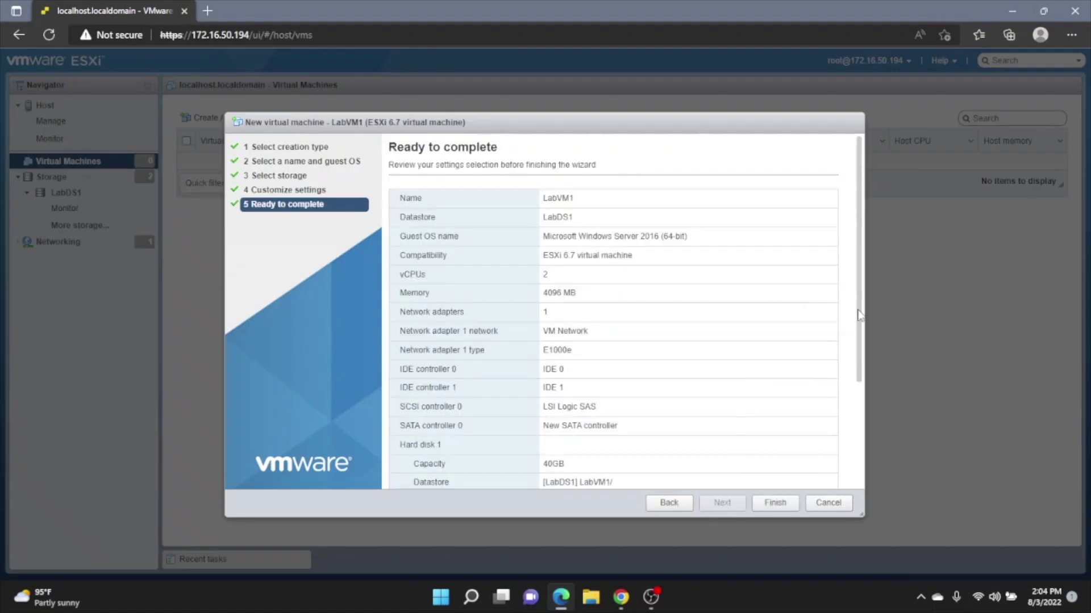
Review the Ready to complete summary and finish creating LabVM1
left_click_drag(860, 321, 863, 433)
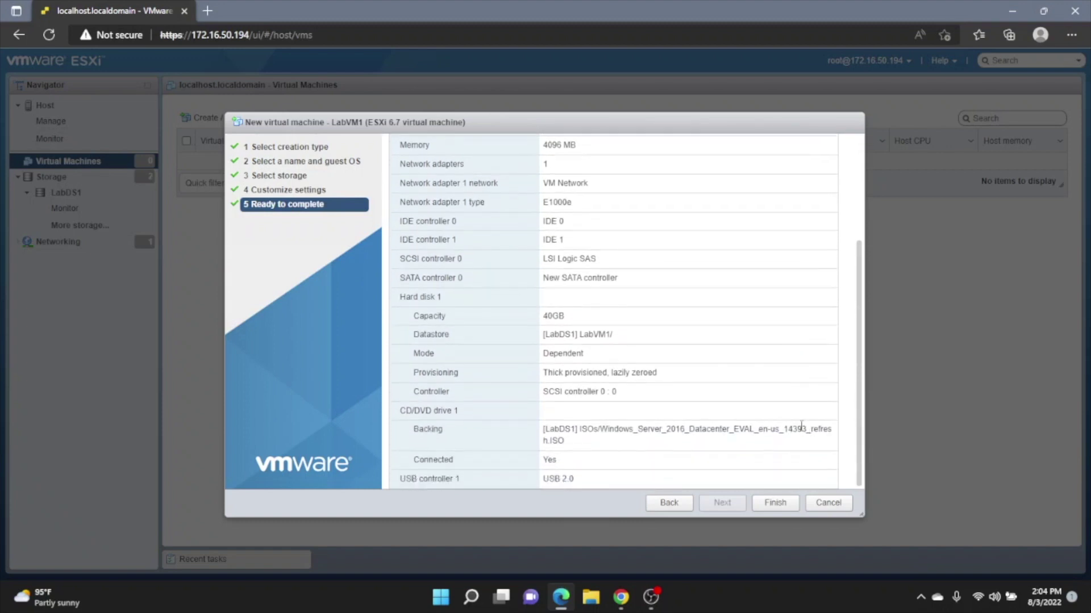
left_click(775, 503)
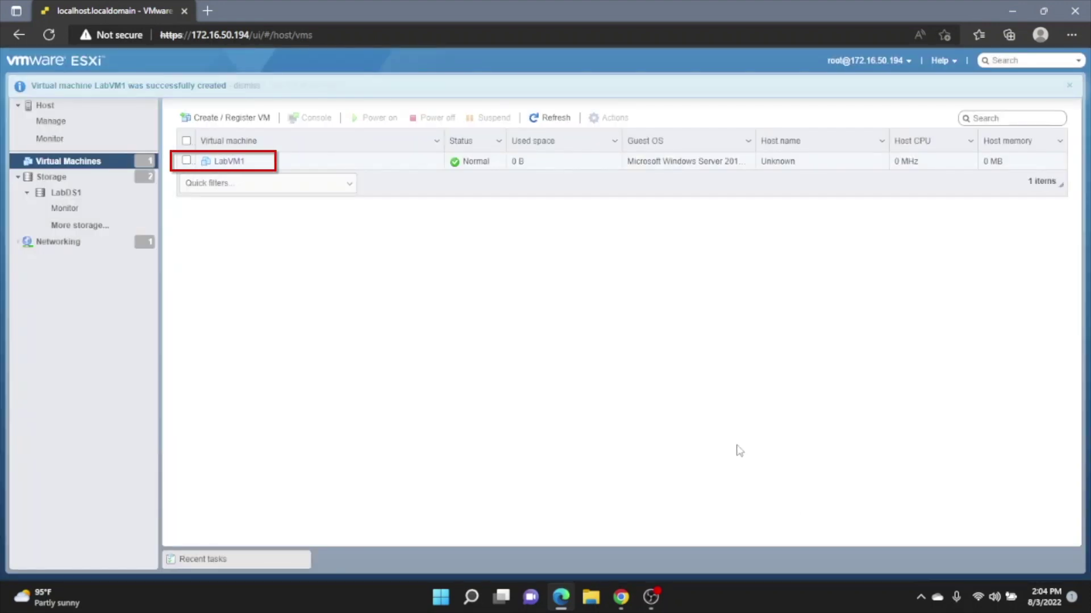
Open LabVM1, power it on, and launch its console in the browser
left_click(230, 166)
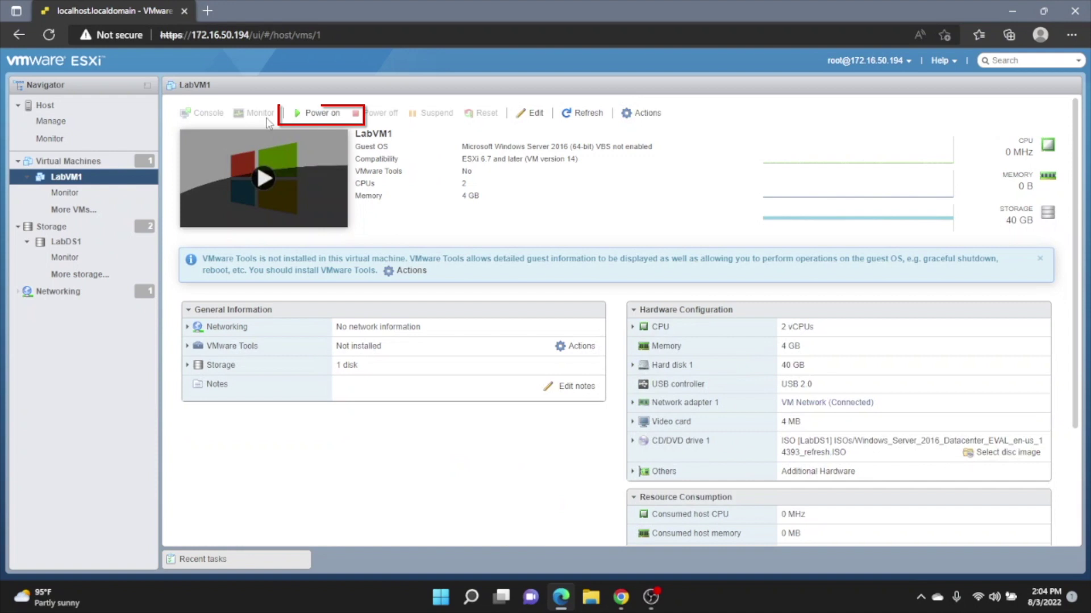
left_click(301, 115)
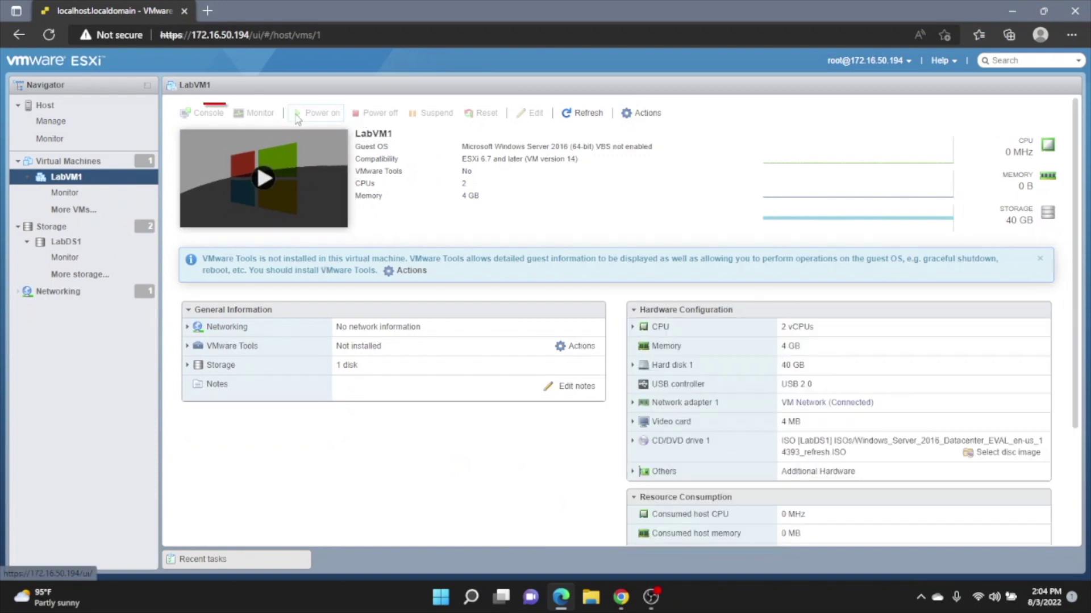
left_click(205, 121)
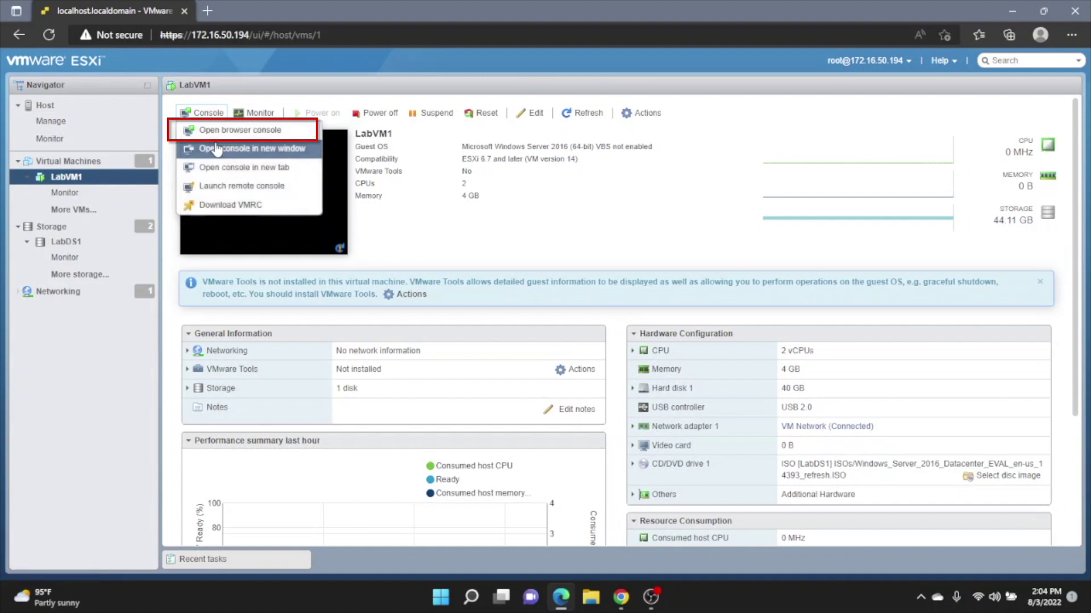
left_click(222, 136)
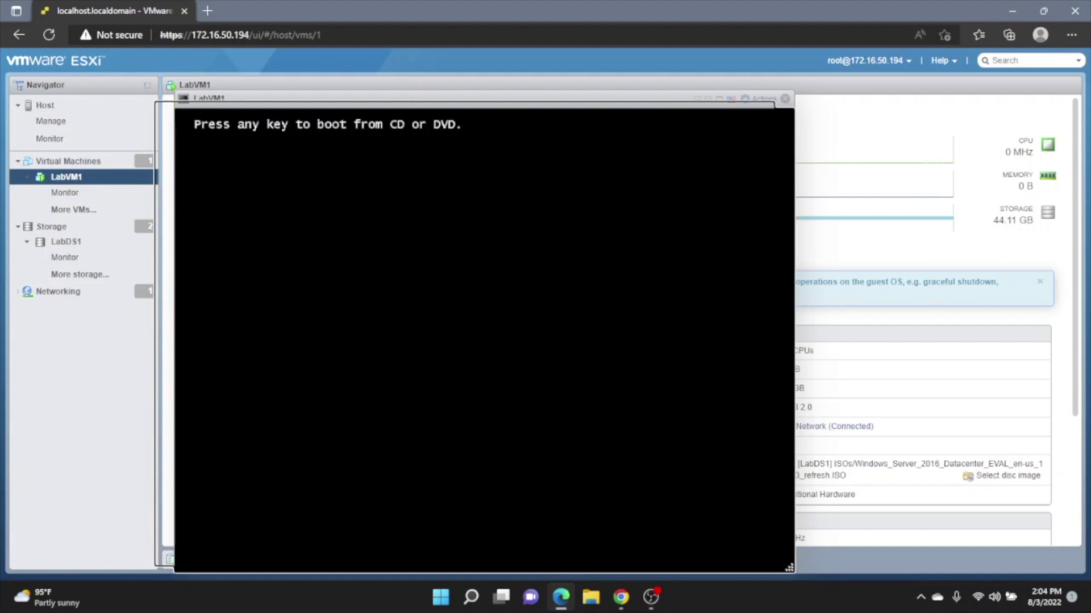
Boot LabVM1 from the Windows DVD, then send Ctrl-Alt-Delete and sign in with the Administrator password
key("Return")
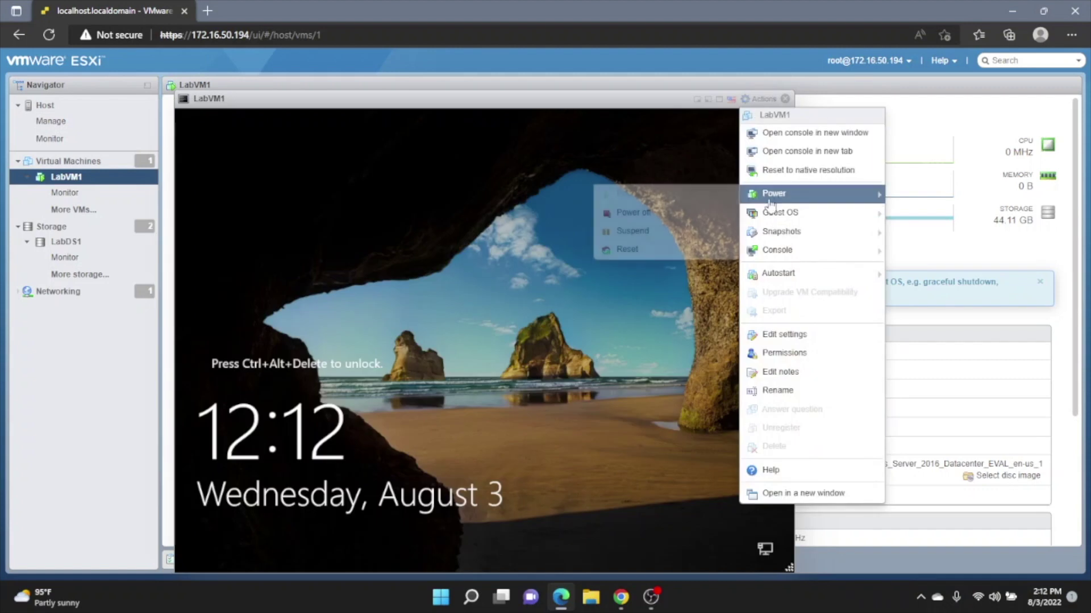
mouse_move(790, 214)
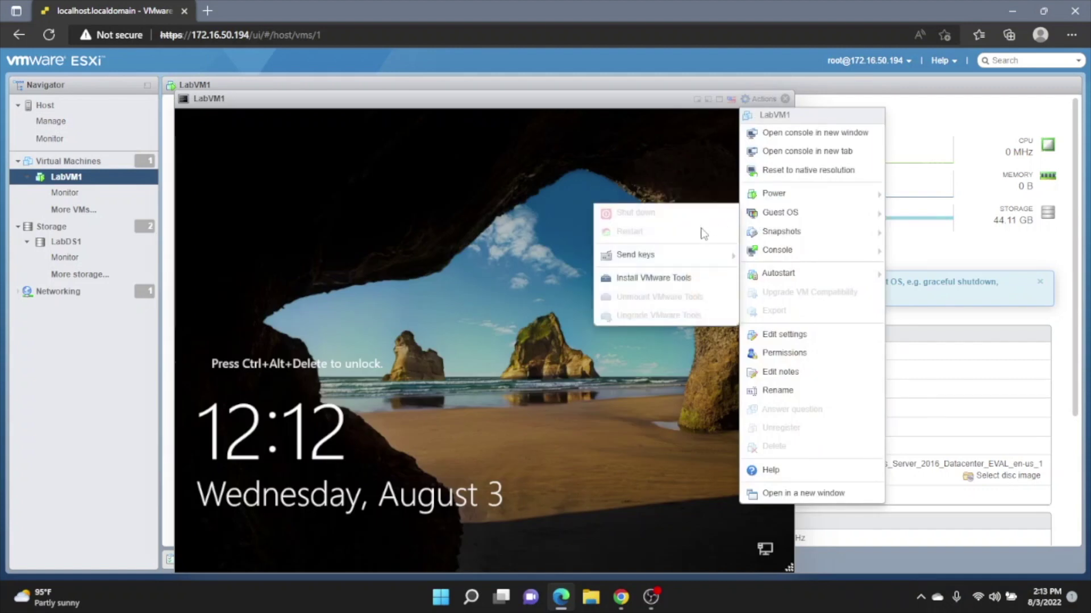
mouse_move(694, 256)
left_click(581, 257)
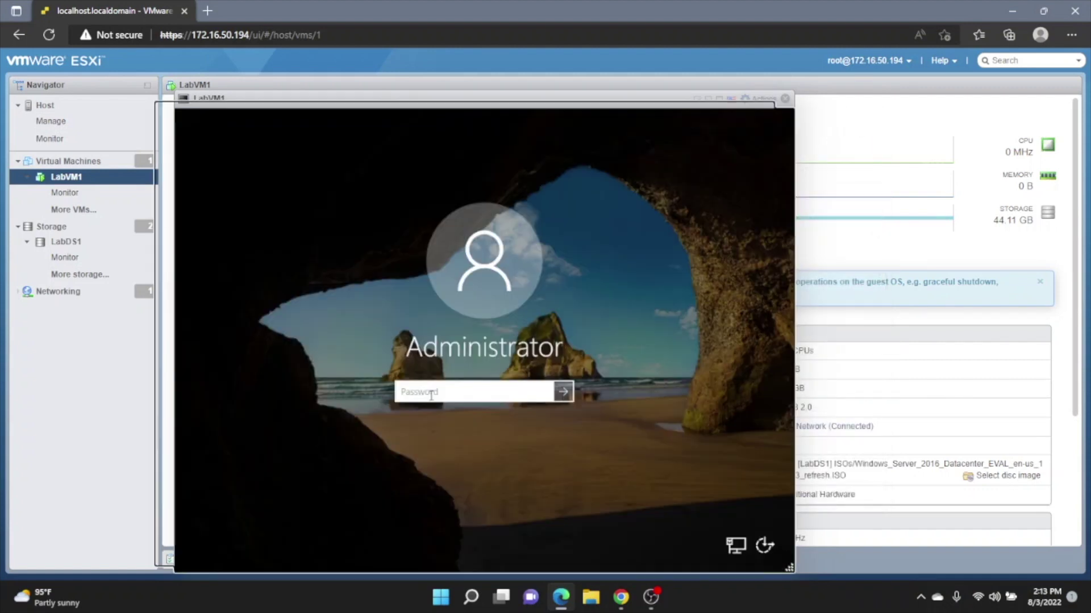
type("•••••••••")
key("Return")
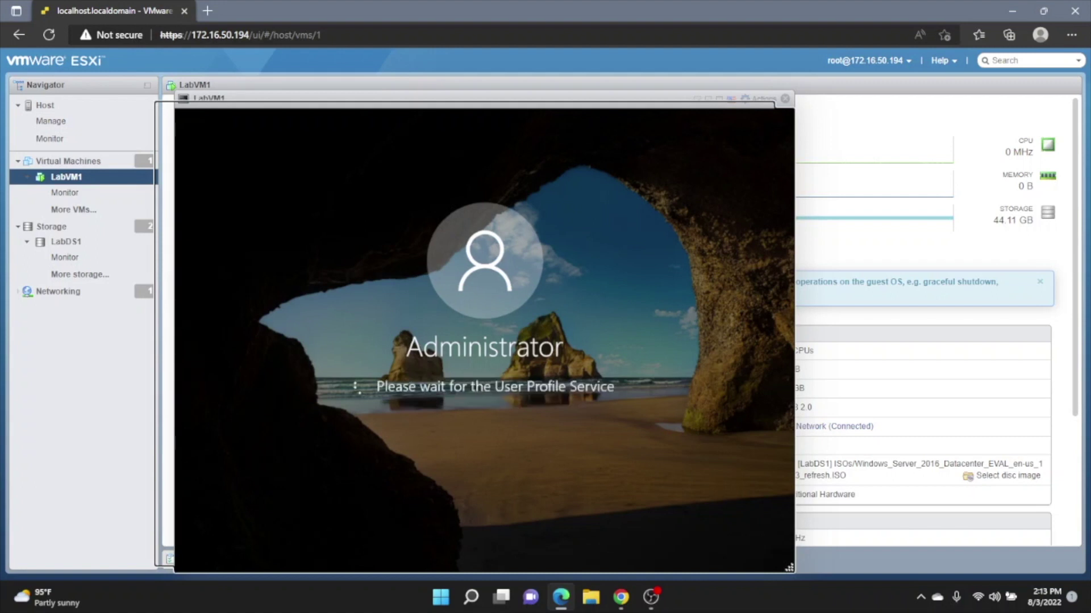